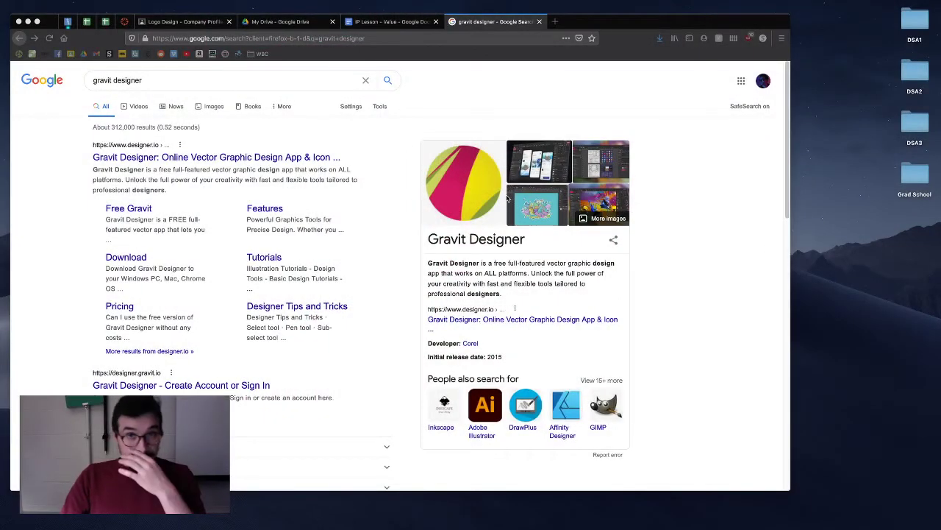
# Launch Gravit Designer from the designer.io site, allowing the sign-in pop-up and signing in with Google
pyautogui.click(217, 157)
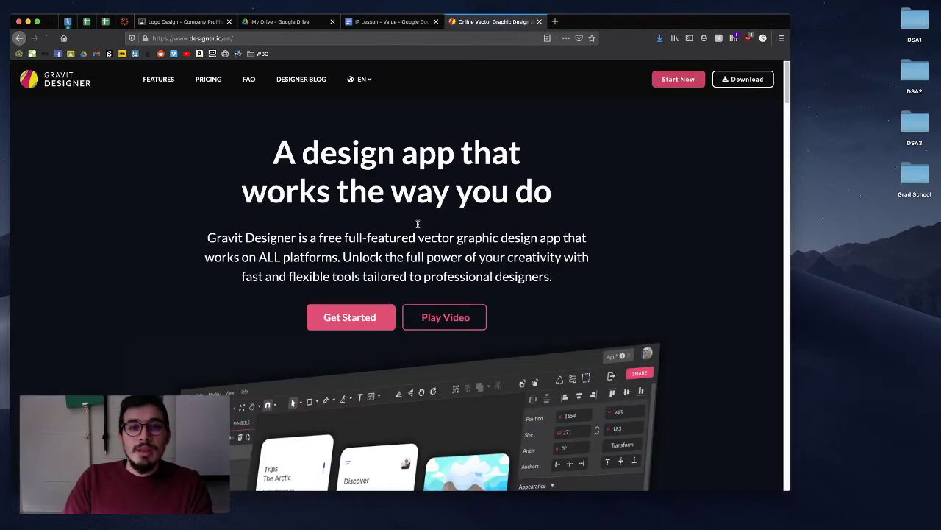
pyautogui.click(664, 84)
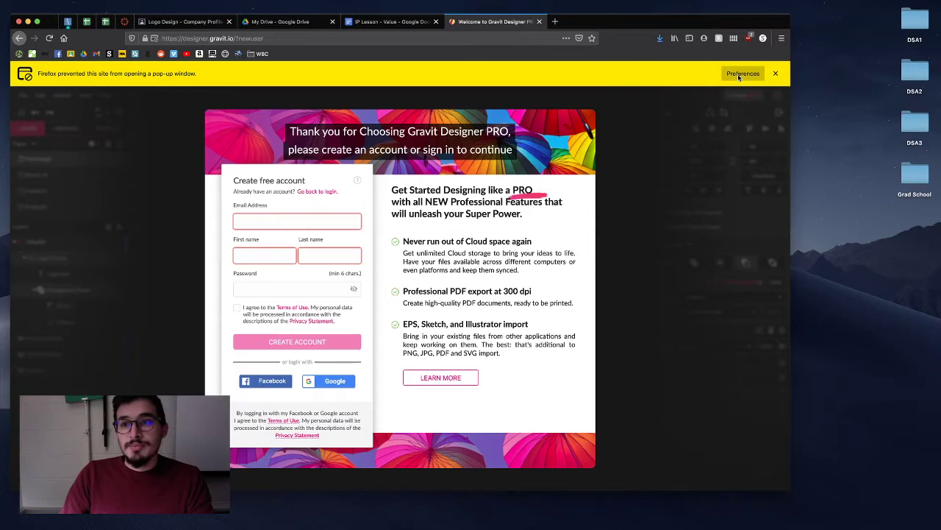
pyautogui.click(742, 72)
pyautogui.click(724, 119)
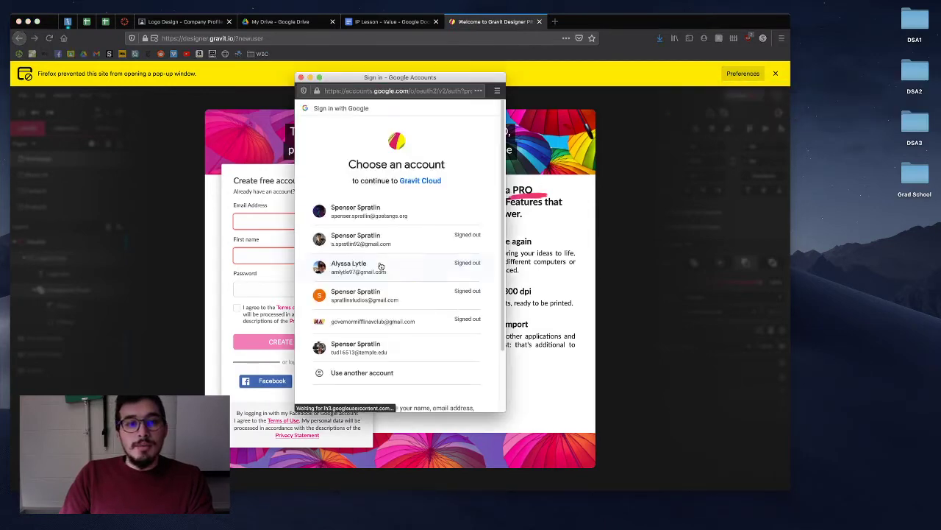
pyautogui.click(392, 213)
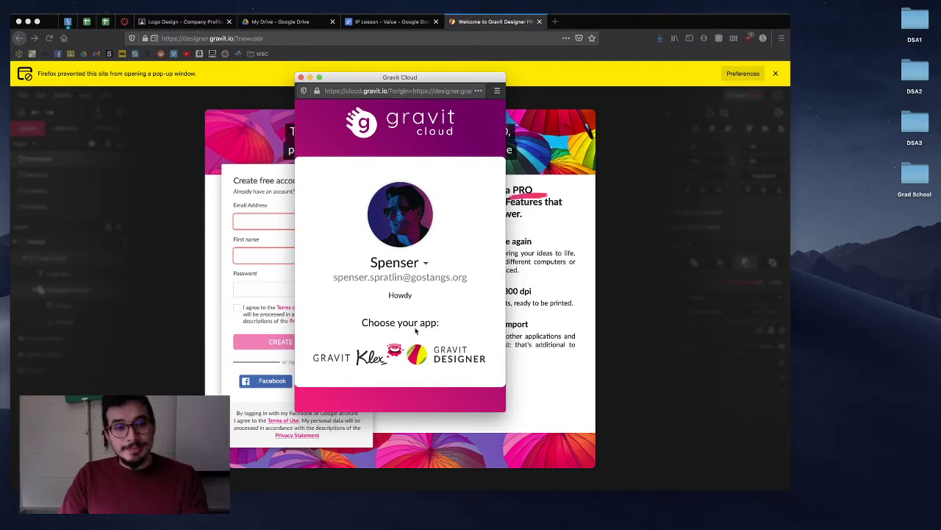
pyautogui.click(452, 358)
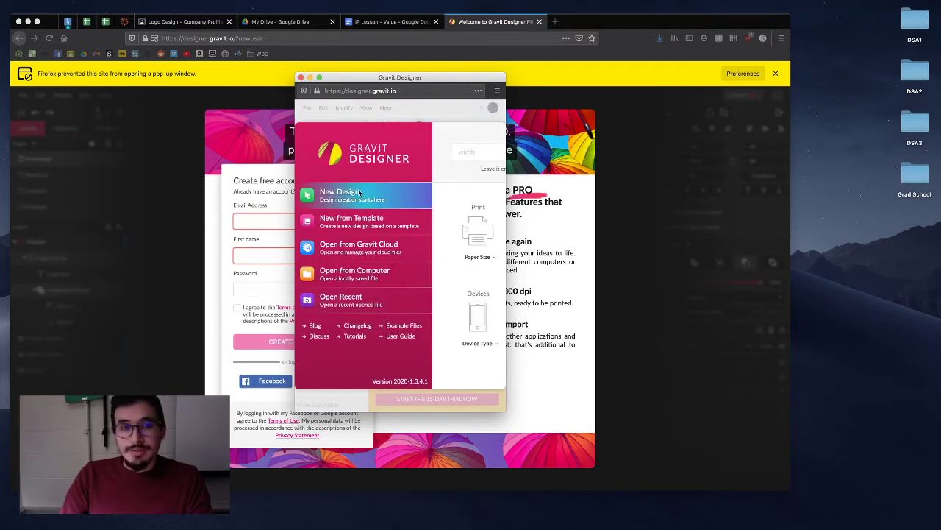
# Close the leftover welcome tab and maximise the Gravit Designer app window
pyautogui.click(539, 22)
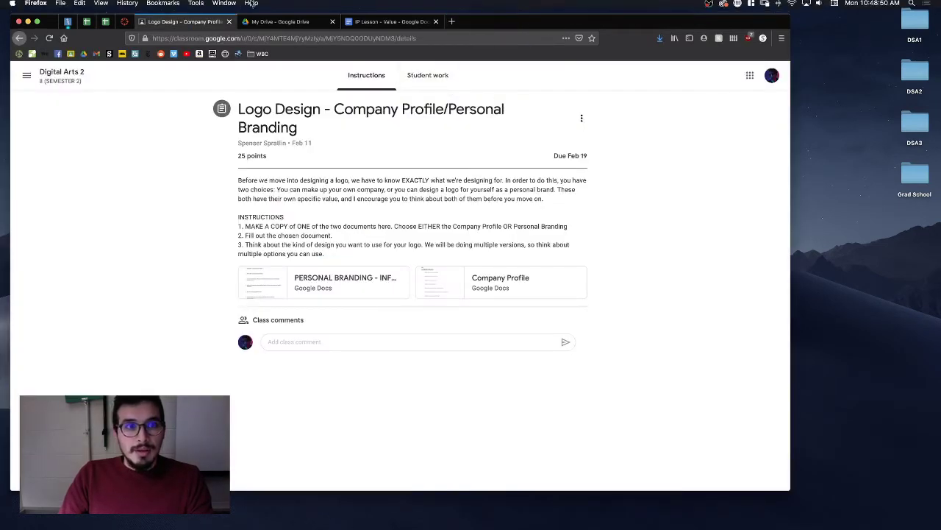
pyautogui.click(224, 5)
pyautogui.click(249, 50)
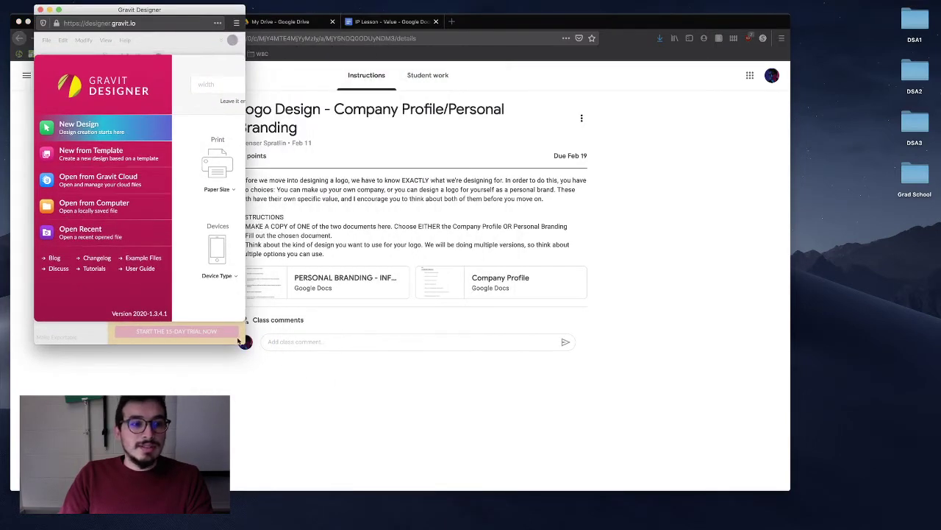
pyautogui.moveTo(244, 343); pyautogui.dragTo(866, 503)
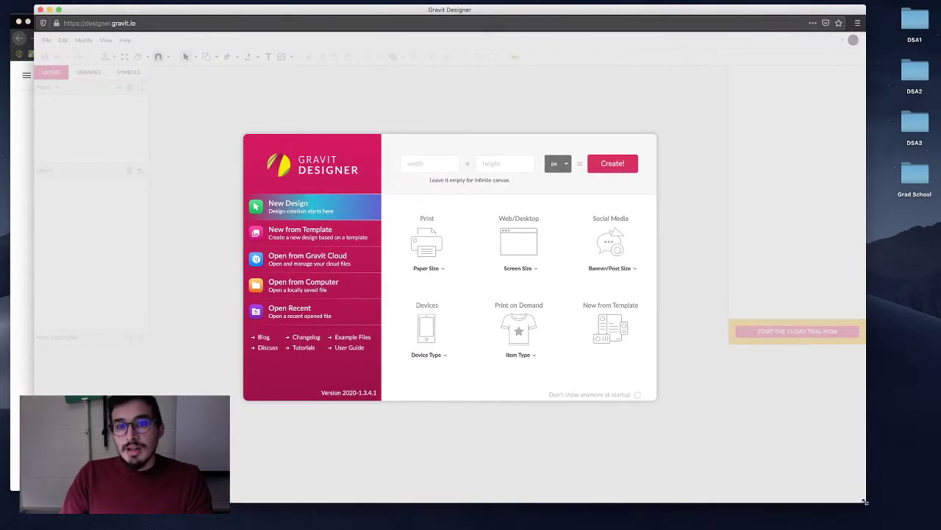
pyautogui.doubleClick(485, 16)
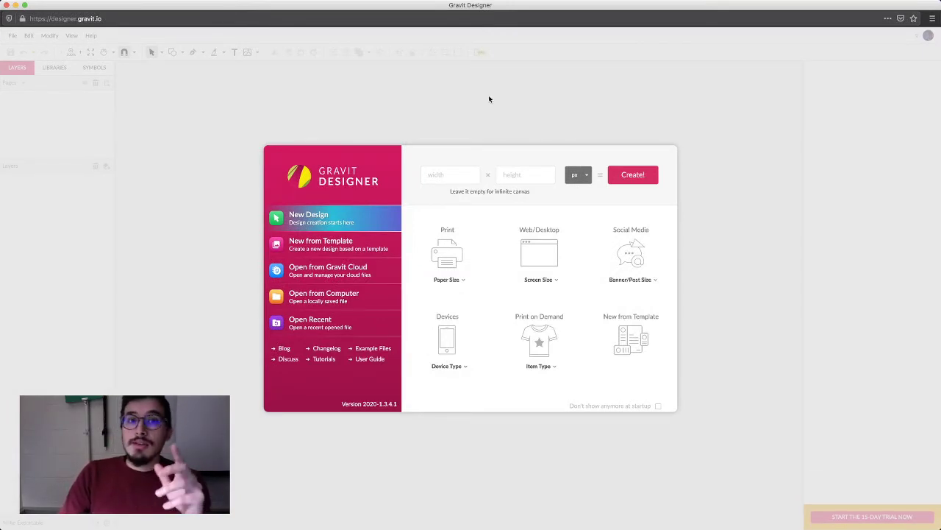
# Choose US-Letter Landscape (11 x 8.5 in) as the print paper size for the new design
pyautogui.click(451, 255)
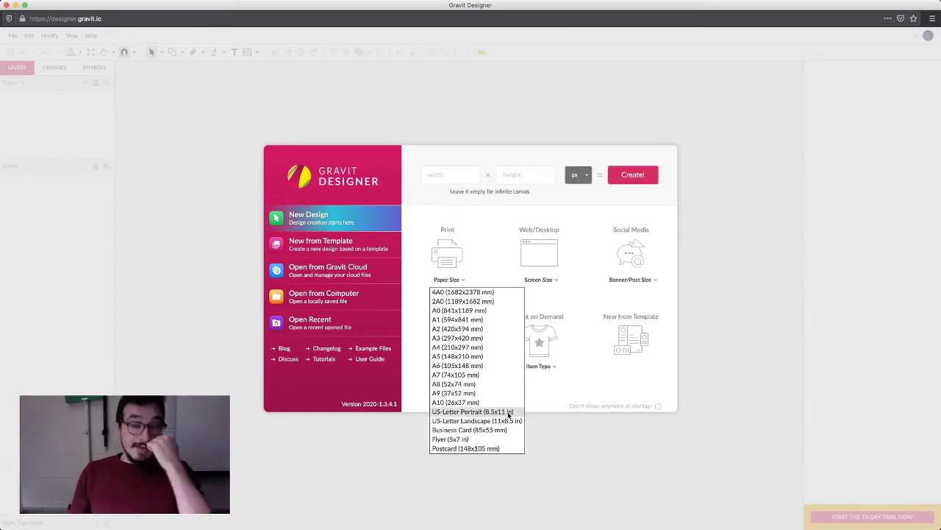
pyautogui.click(516, 422)
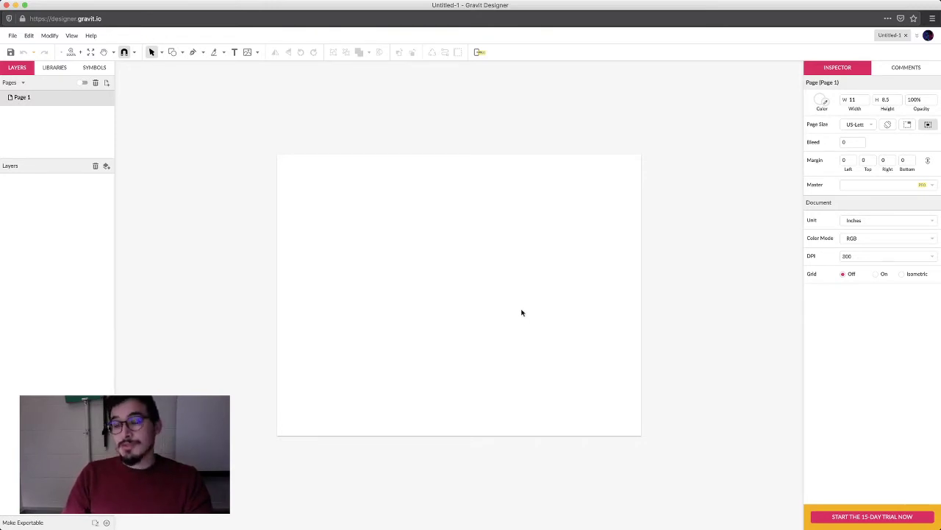
# Place chrome-logo_318-40217.jpg from DSA2 > Vector Practice onto the page with Place Image
pyautogui.click(12, 35)
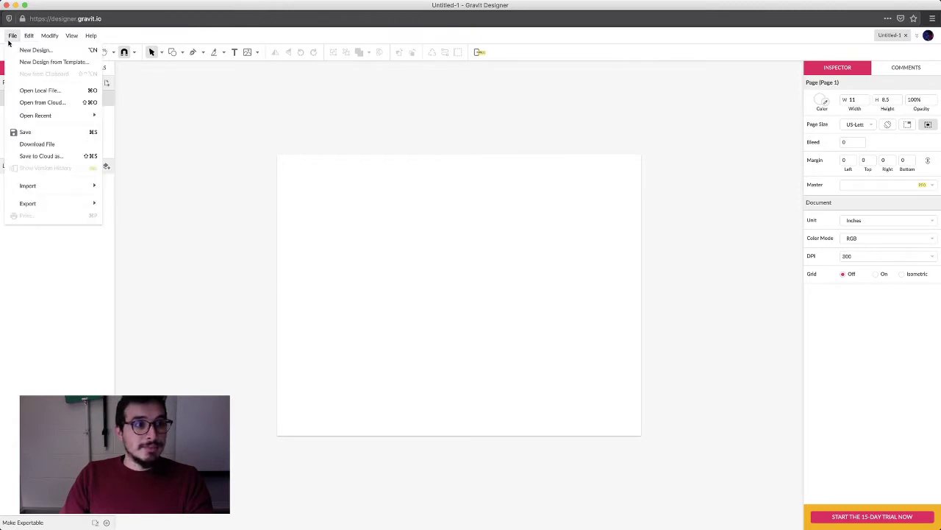
pyautogui.moveTo(31, 184)
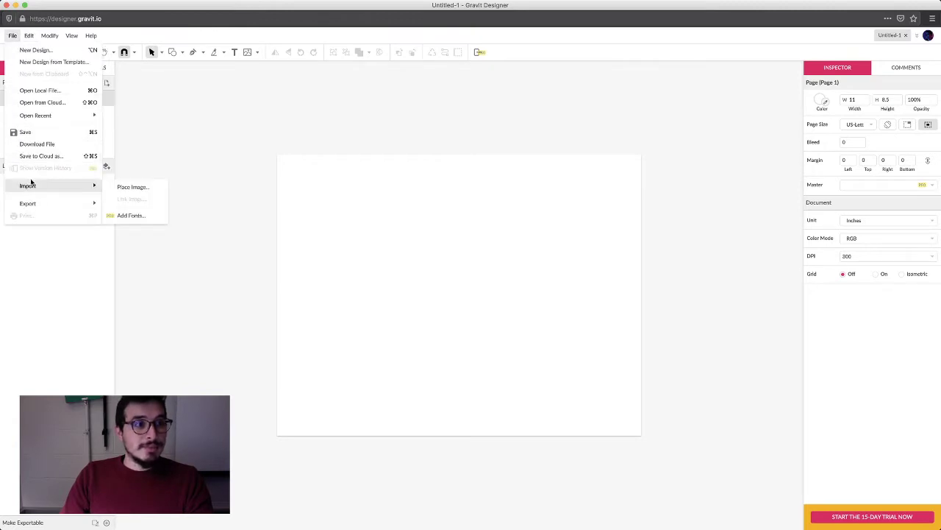
pyautogui.click(145, 189)
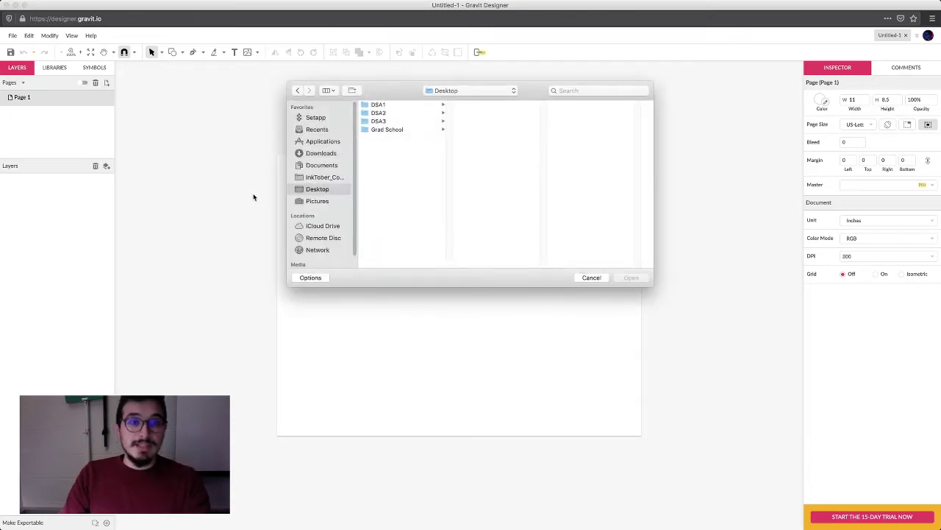
pyautogui.click(380, 114)
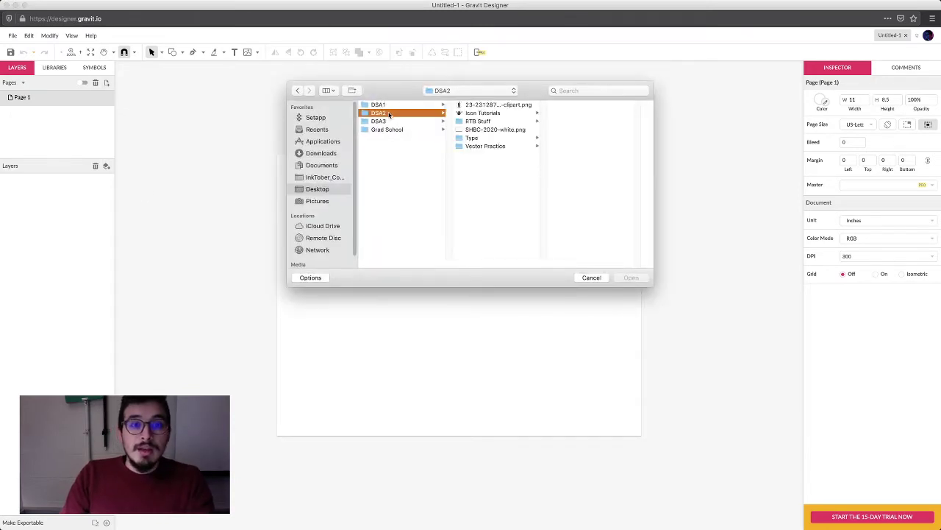
pyautogui.click(514, 150)
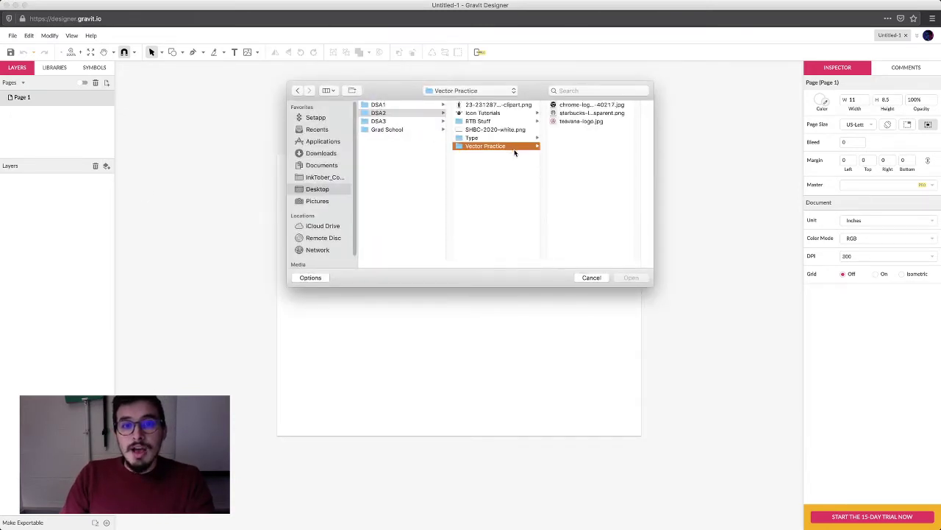
pyautogui.click(587, 105)
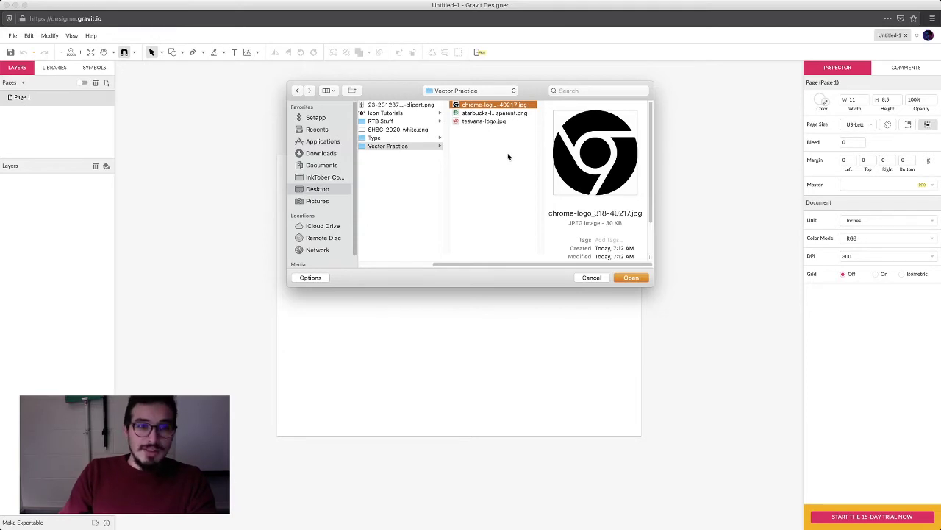
pyautogui.click(634, 280)
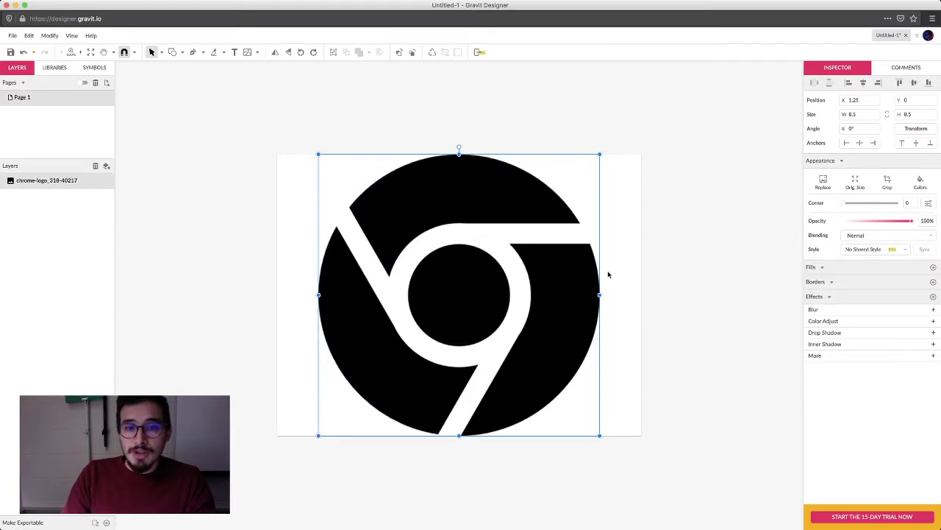
# Scale the logo image down to 6.6875 × 6.6875 inches and centre it on the page
pyautogui.moveTo(601, 155); pyautogui.dragTo(600, 179)
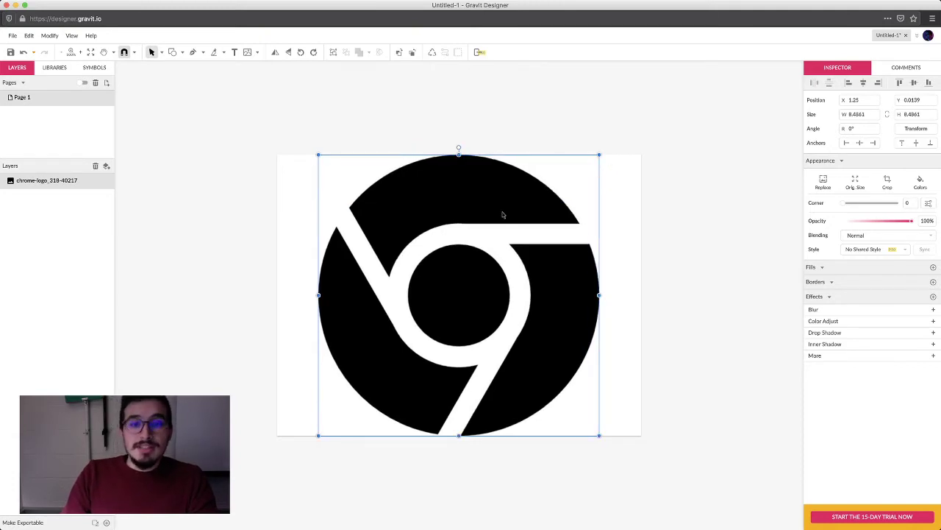
pyautogui.moveTo(502, 211); pyautogui.dragTo(518, 214)
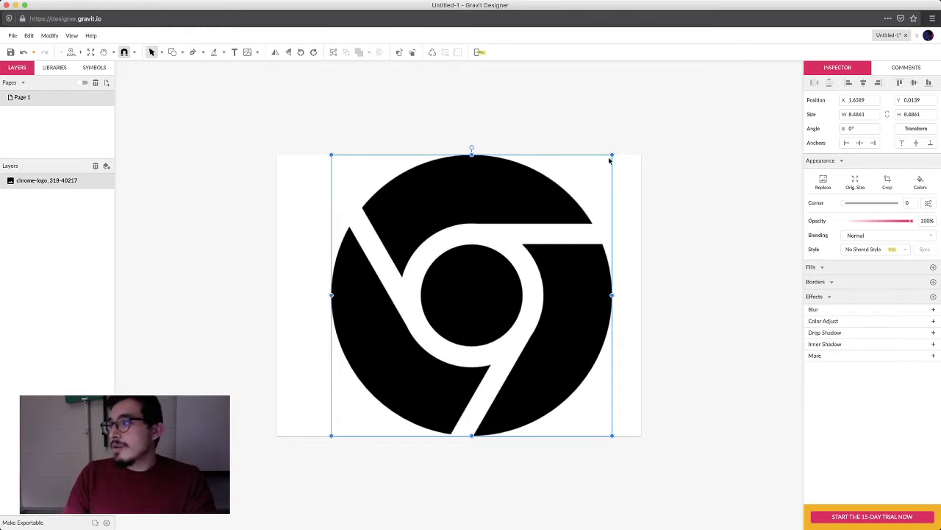
pyautogui.moveTo(613, 155); pyautogui.dragTo(552, 214)
pyautogui.moveTo(476, 313); pyautogui.dragTo(485, 292)
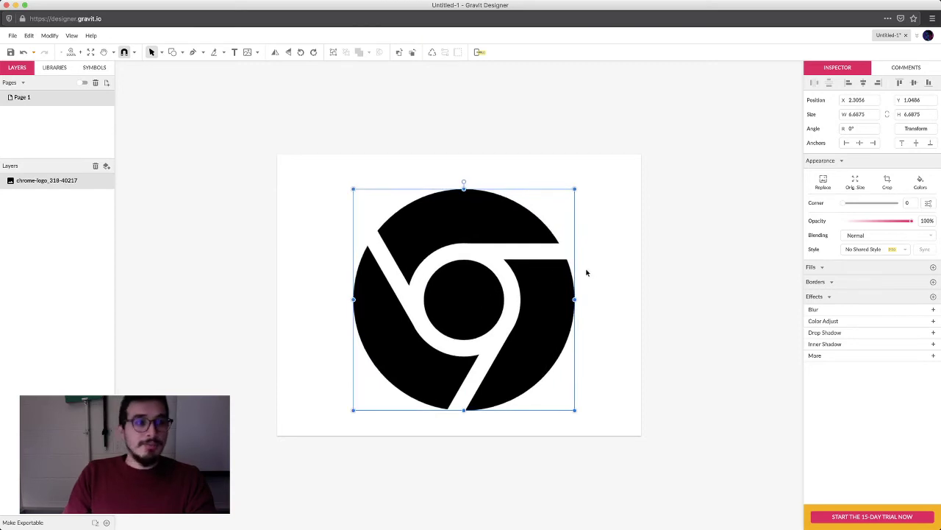
pyautogui.moveTo(566, 272); pyautogui.dragTo(457, 291)
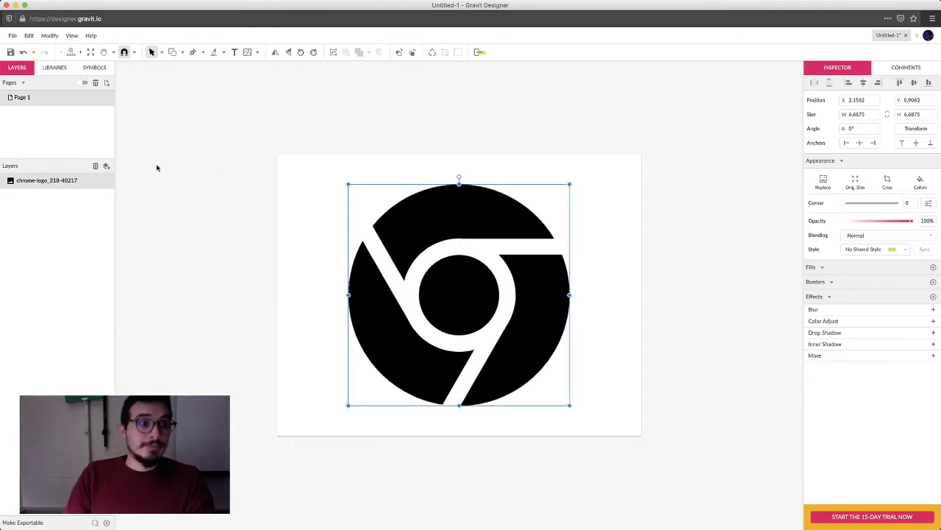
# Select the chrome-logo_318-40217 layer in the Layers panel and lock it
pyautogui.click(65, 196)
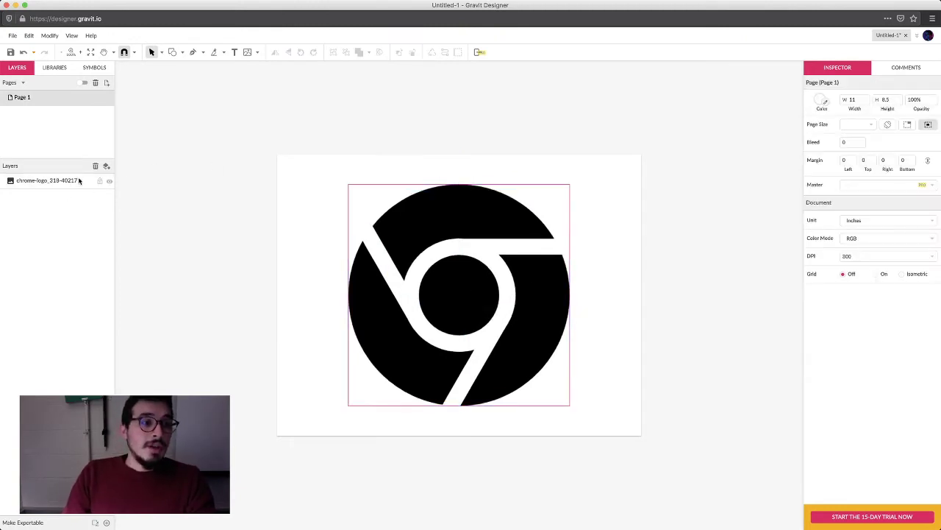
pyautogui.click(19, 183)
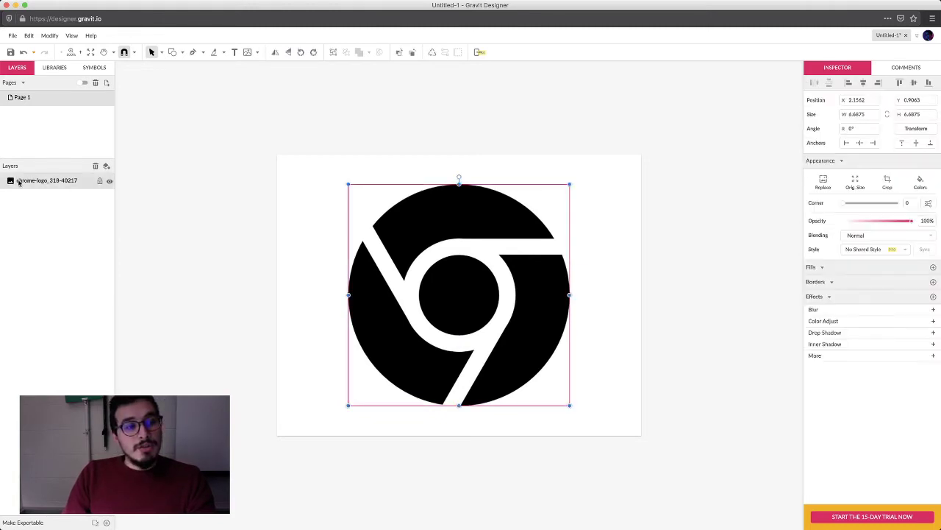
pyautogui.click(100, 182)
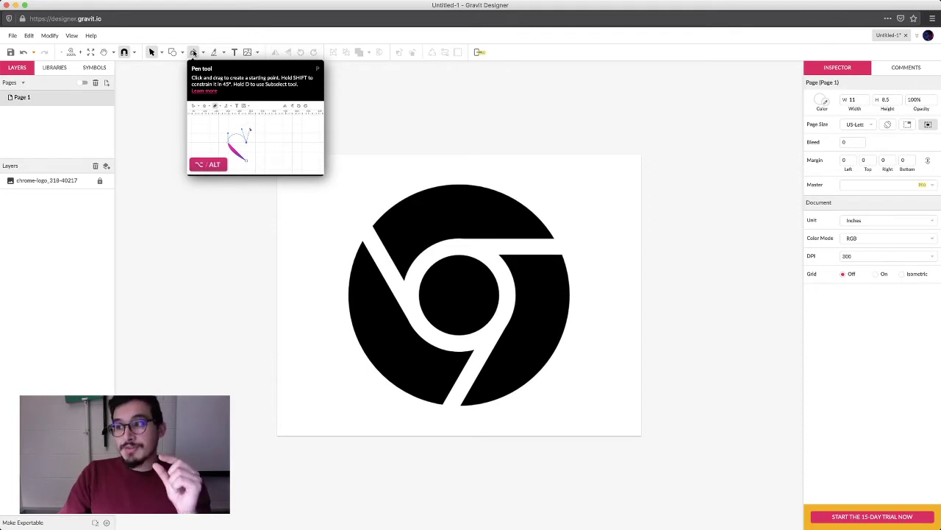
# Switch to the Pen tool, which draws with an empty fill and a 1px black border
pyautogui.click(193, 53)
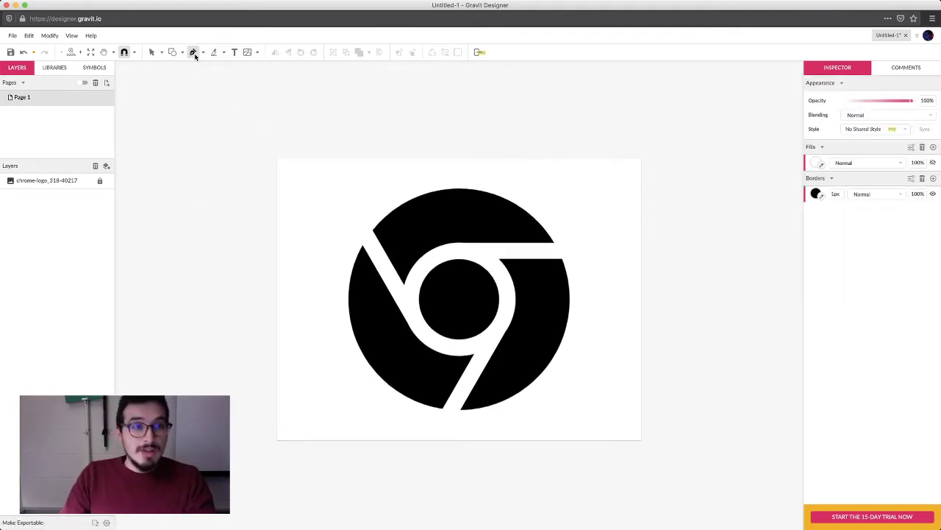
pyautogui.scroll(1, 361, 168)
pyautogui.scroll(-2, 454, 204)
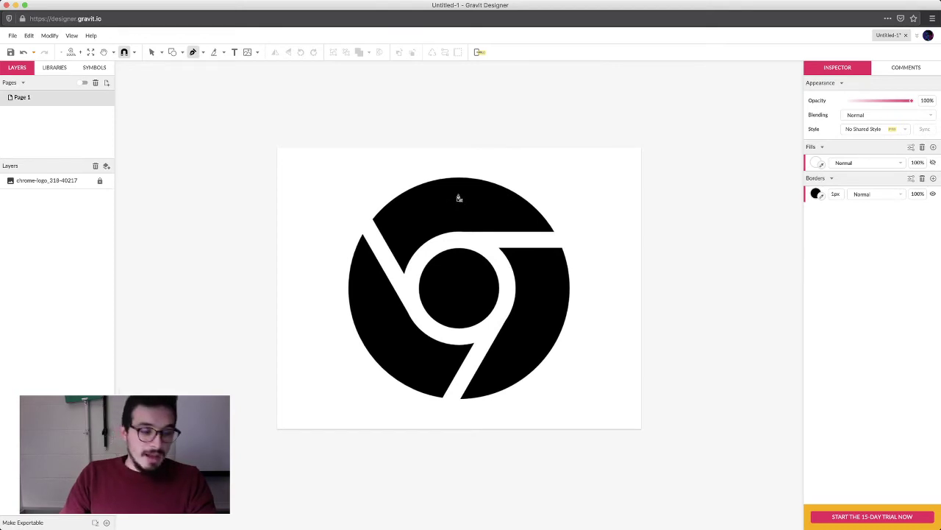
pyautogui.hscroll(1, 654, 210)
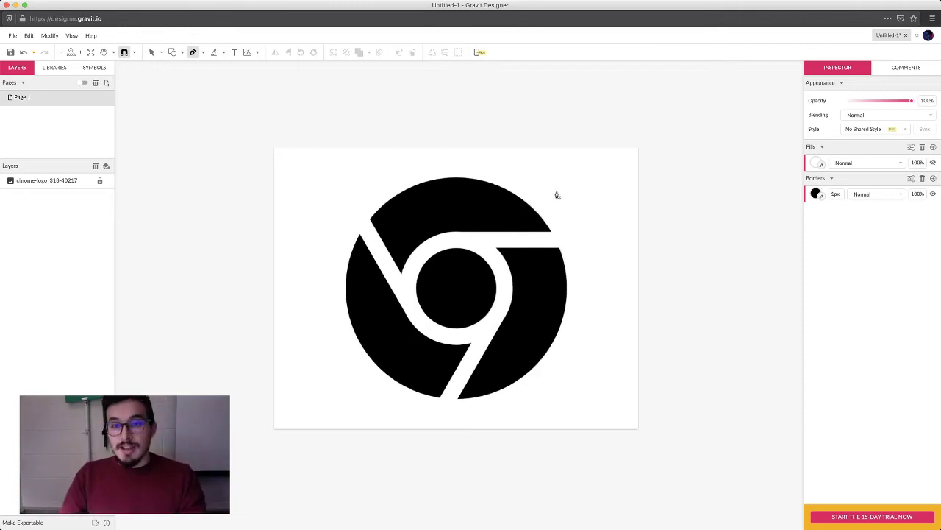
# Undo the trial pen paths, discard the one-point path, and lock the logo layer
pyautogui.moveTo(616, 196); pyautogui.dragTo(627, 204)
pyautogui.press('super+z')
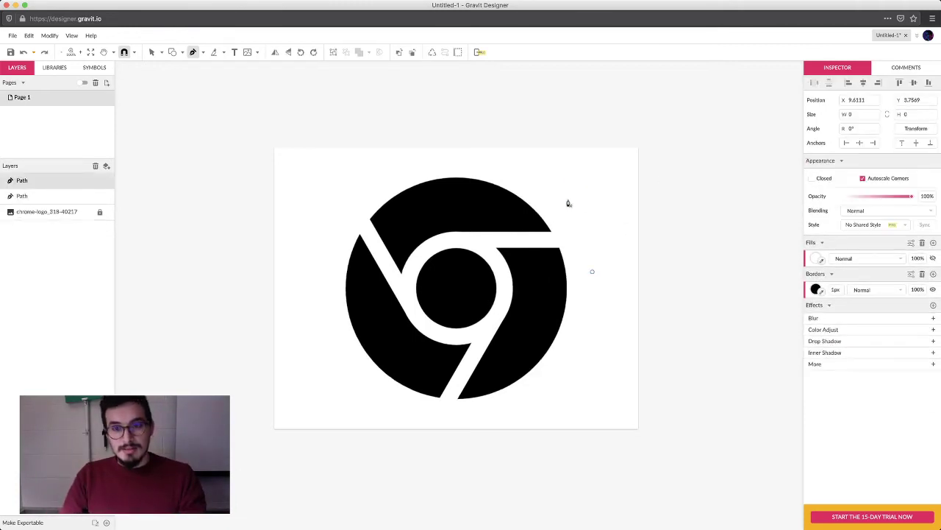
pyautogui.press('super+z')
pyautogui.click(583, 178)
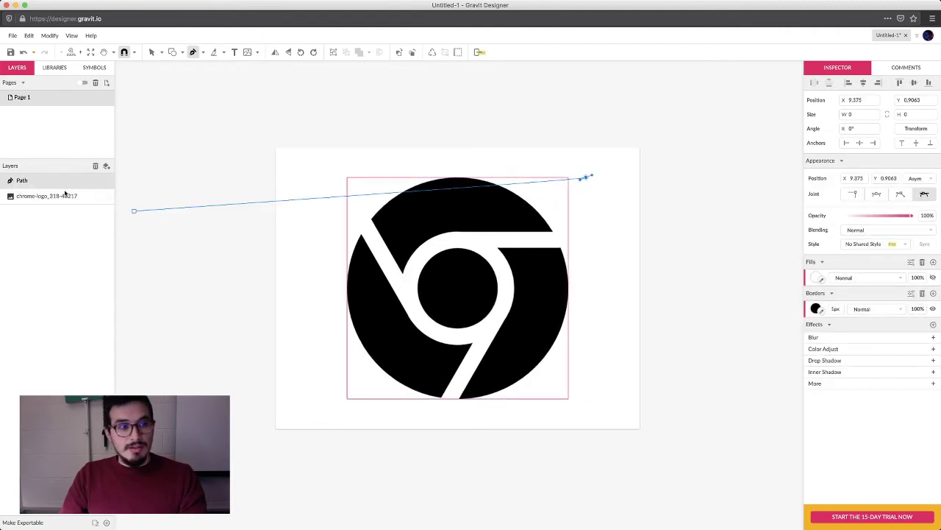
pyautogui.press('Escape')
pyautogui.click(100, 180)
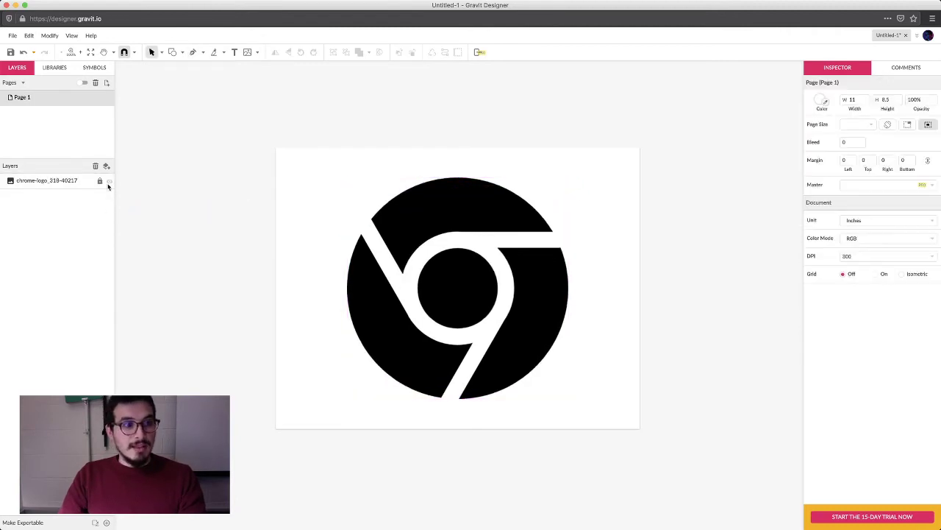
# Draw a trial curved pen shape over the logo's upper right
pyautogui.click(193, 51)
pyautogui.click(597, 183)
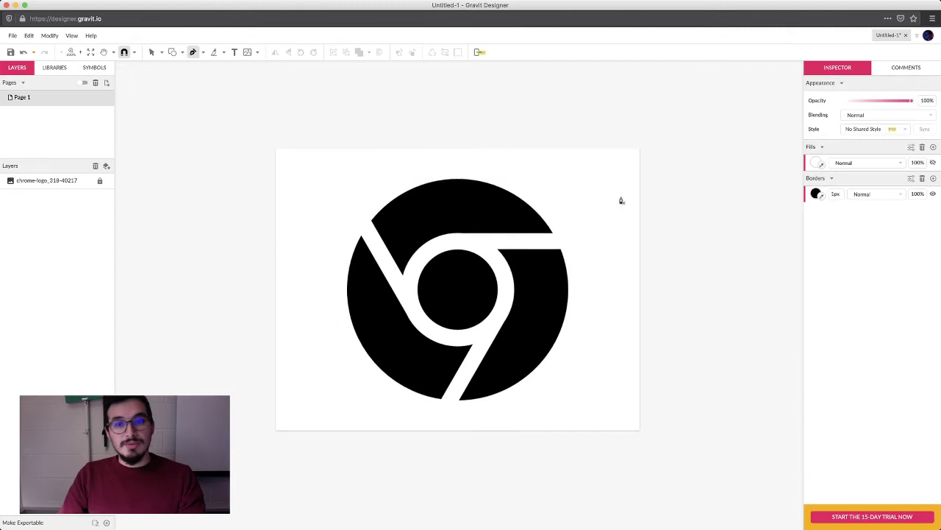
pyautogui.click(627, 273)
pyautogui.click(582, 305)
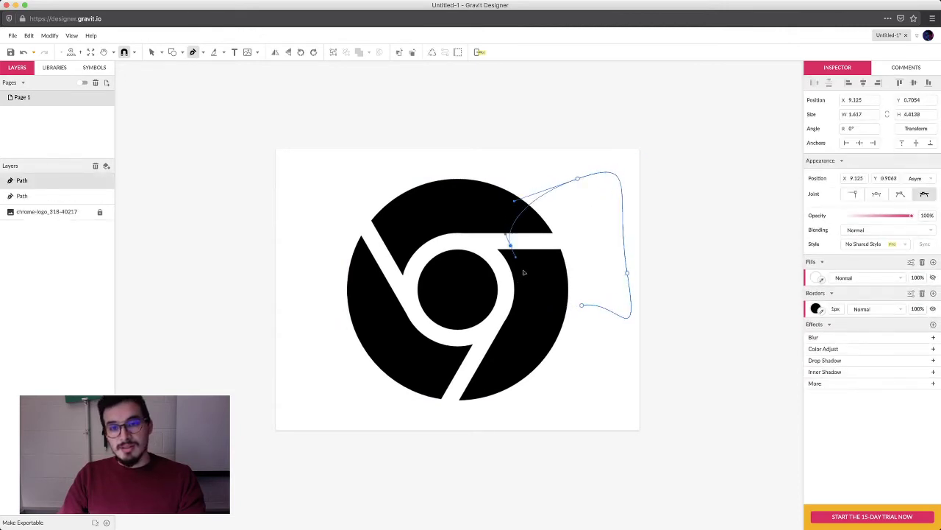
pyautogui.moveTo(511, 245); pyautogui.dragTo(581, 353)
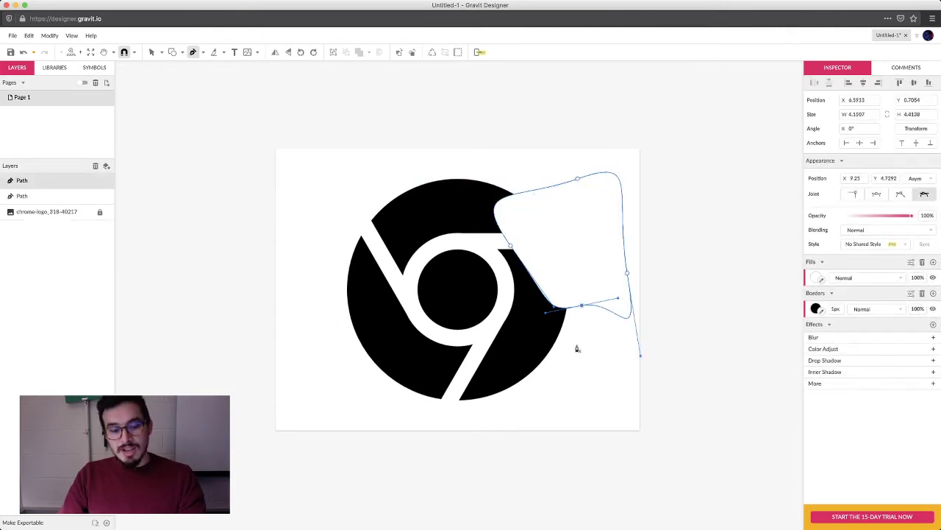
pyautogui.press('Escape')
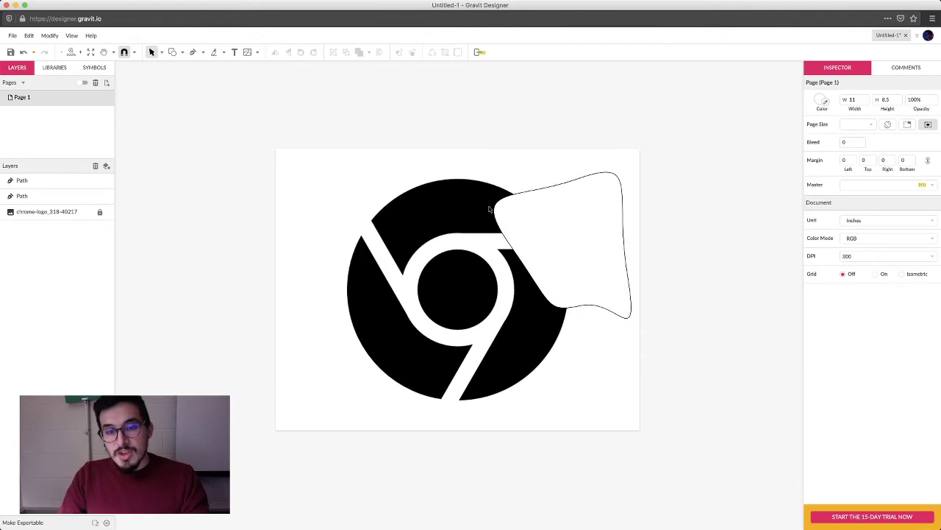
# Move the white test shape around the logo, then delete it
pyautogui.click(622, 286)
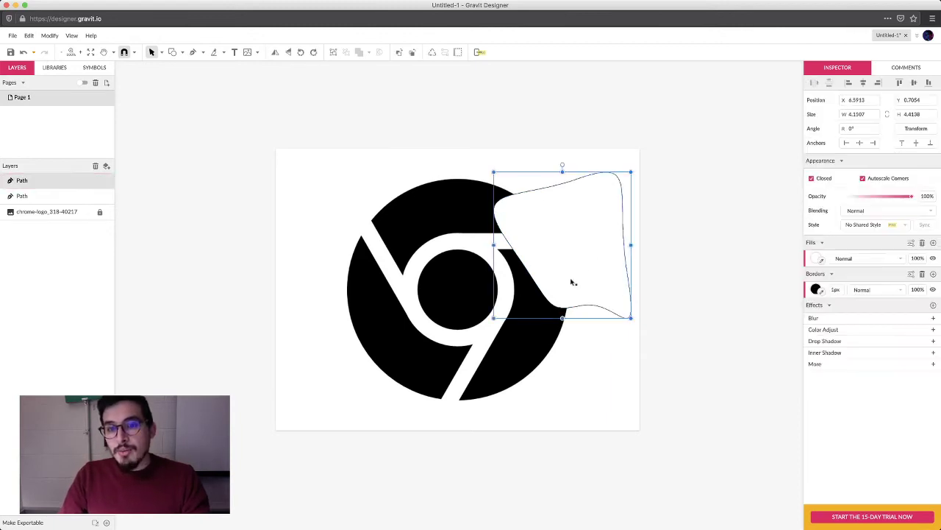
pyautogui.moveTo(572, 279); pyautogui.dragTo(634, 270)
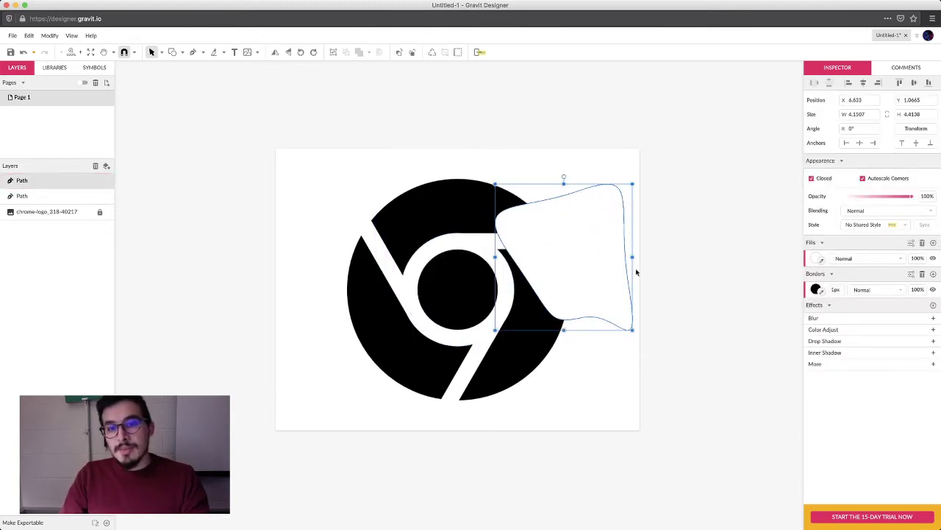
pyautogui.click(649, 252)
pyautogui.click(593, 260)
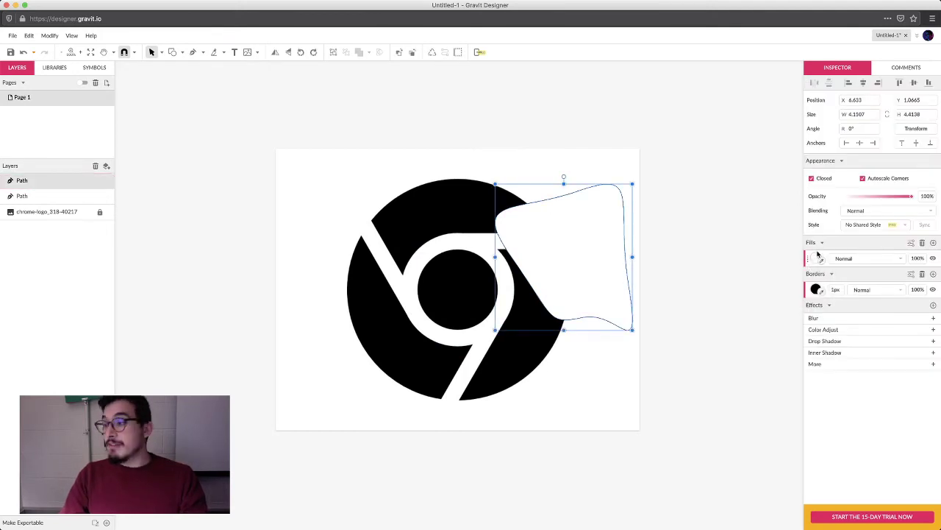
pyautogui.press('Delete')
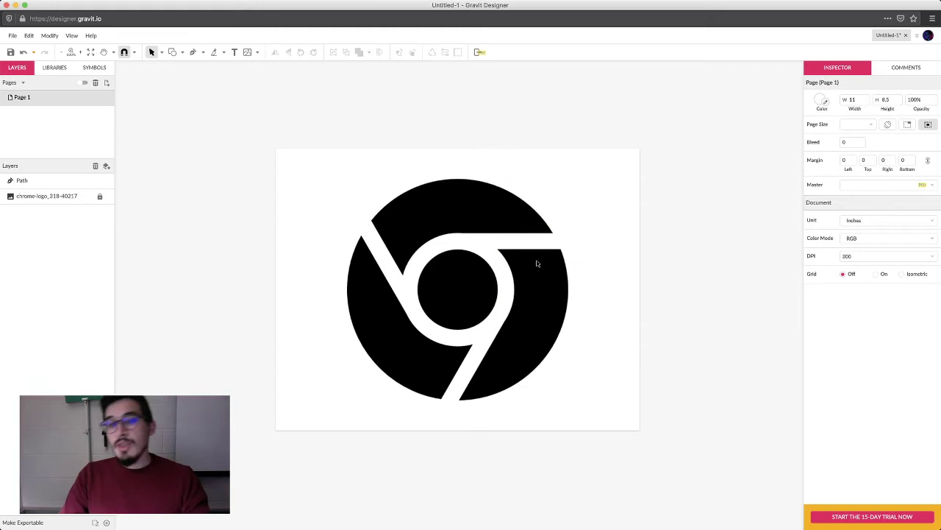
pyautogui.click(192, 53)
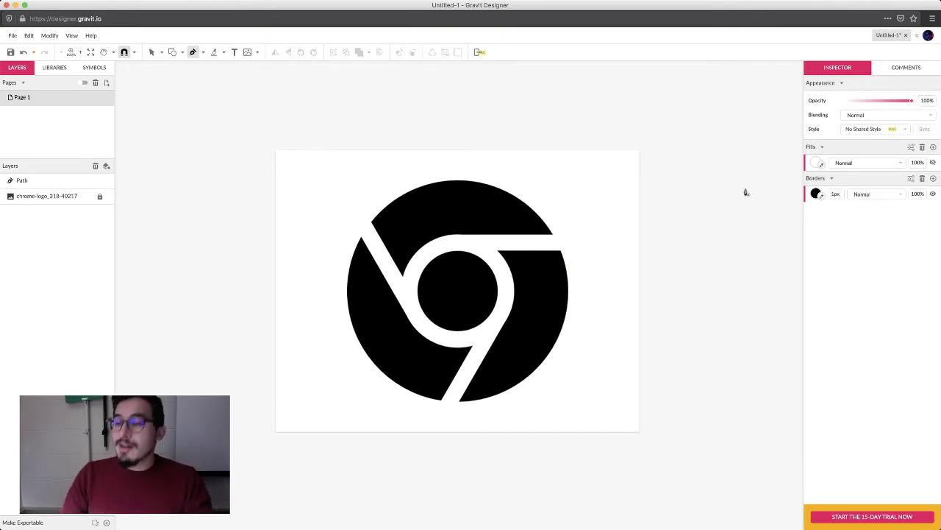
# Lower the fill opacity to 0% and make the border red, removing a stray anchor
pyautogui.click(889, 164)
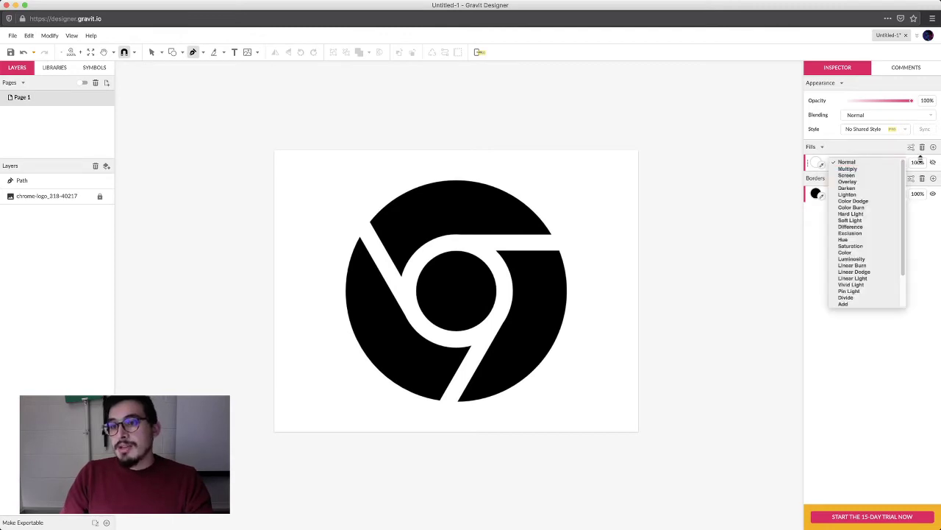
pyautogui.click(921, 163)
pyautogui.moveTo(921, 162); pyautogui.dragTo(922, 165)
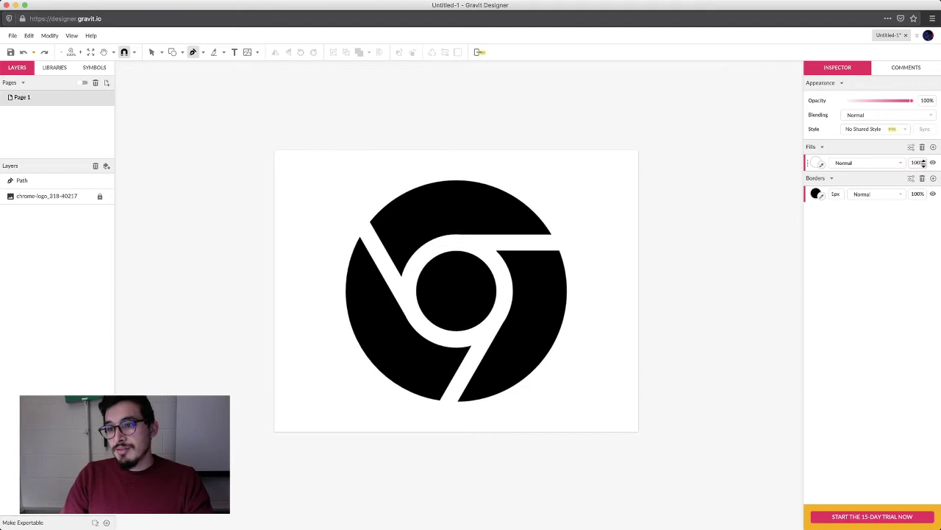
pyautogui.moveTo(917, 163); pyautogui.dragTo(923, 350)
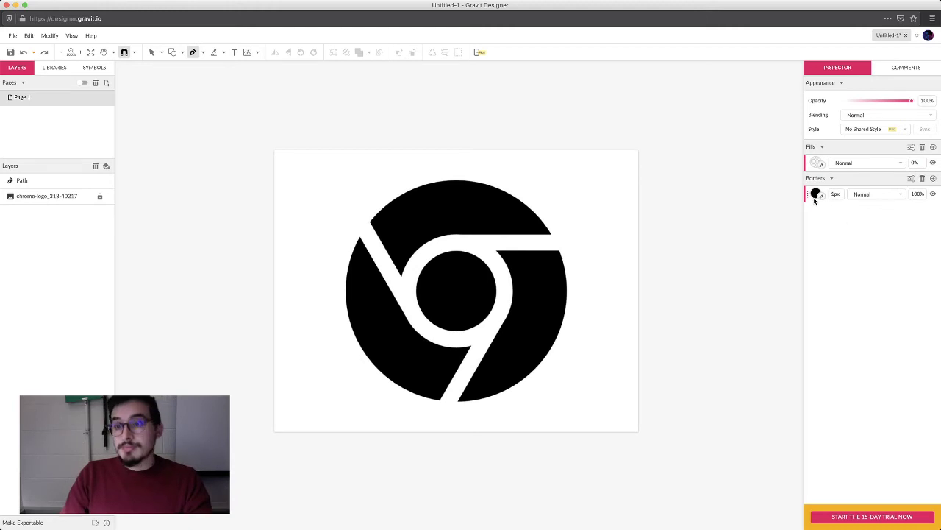
pyautogui.click(817, 194)
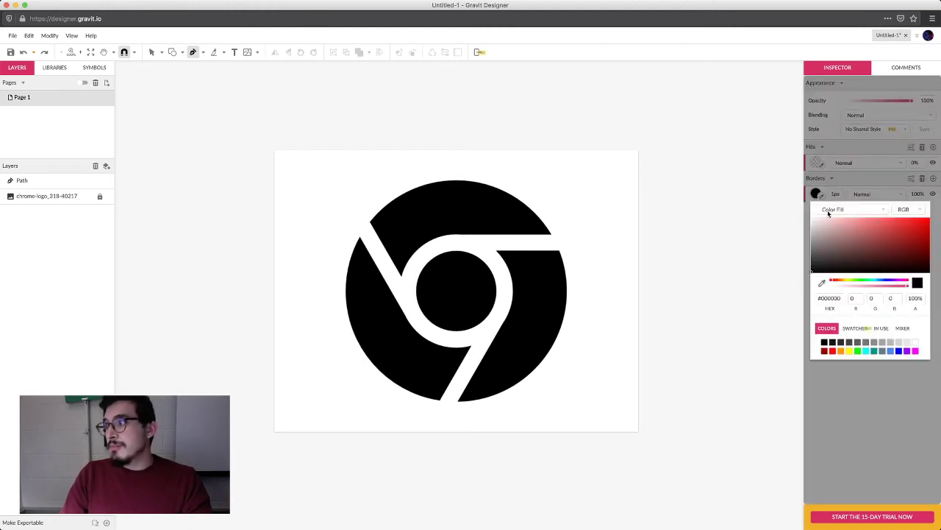
pyautogui.click(929, 220)
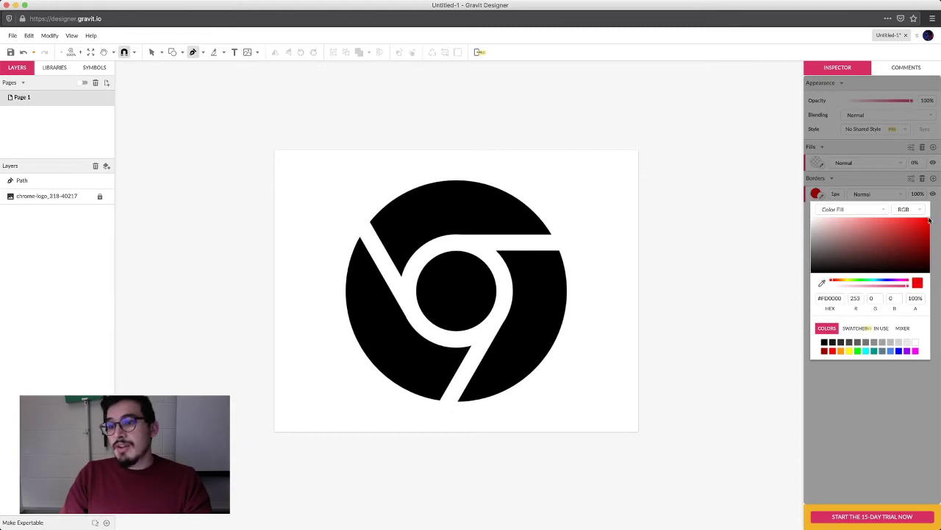
pyautogui.click(753, 255)
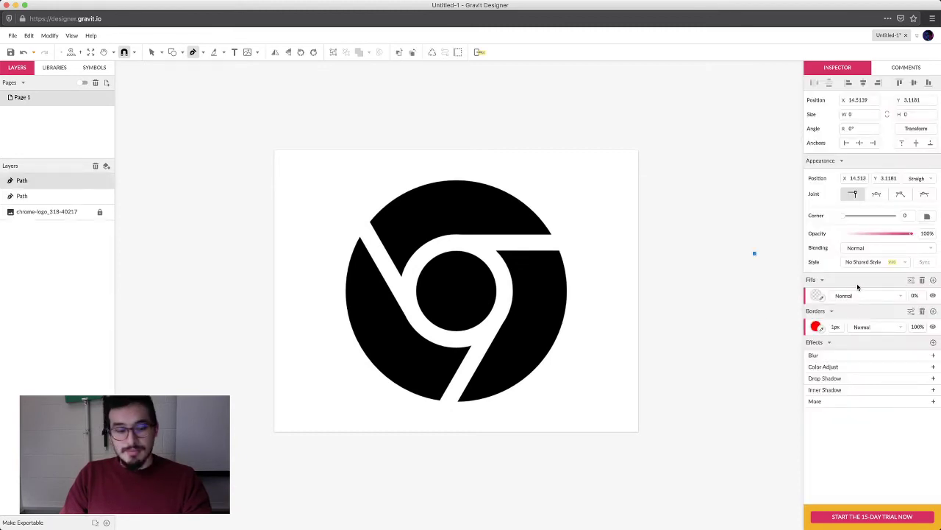
pyautogui.press('super+z')
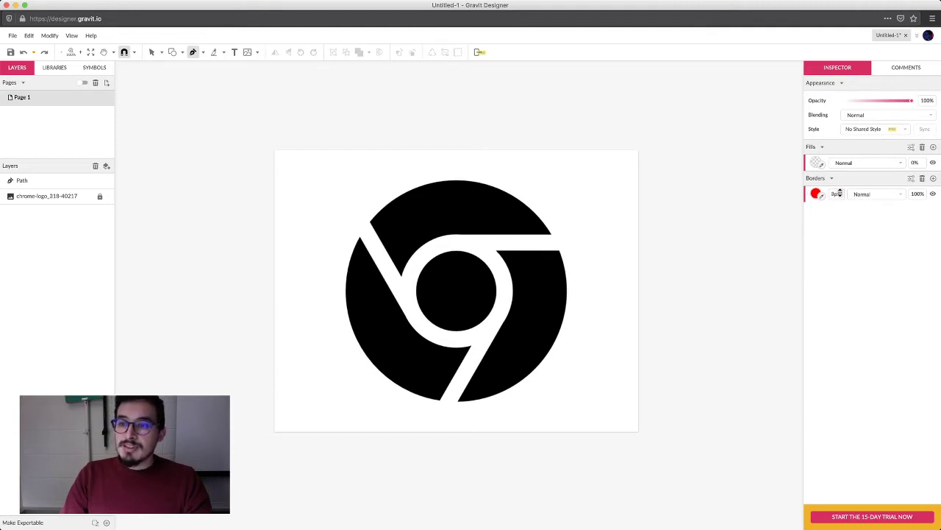
pyautogui.hscroll(1, 579, 218)
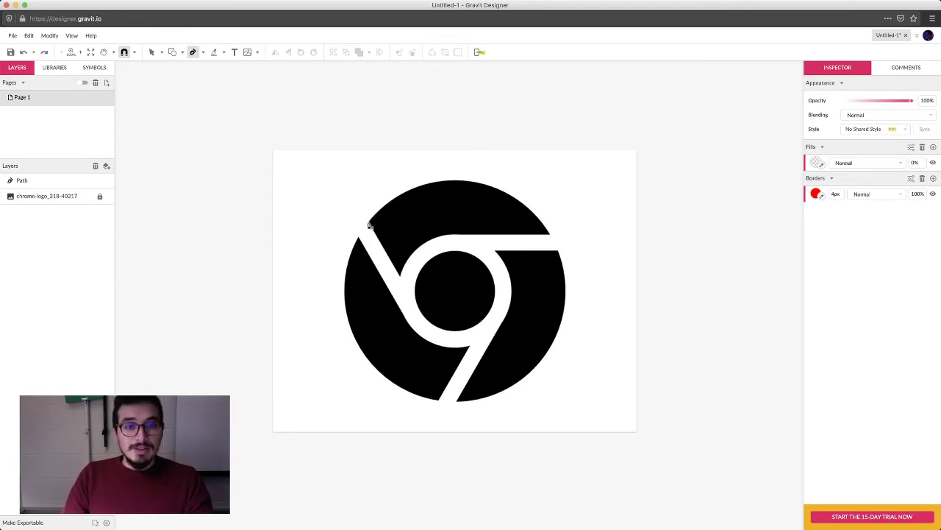
# Start a red path at the white stripe's inner corner and curve it to the ring's top
pyautogui.click(400, 277)
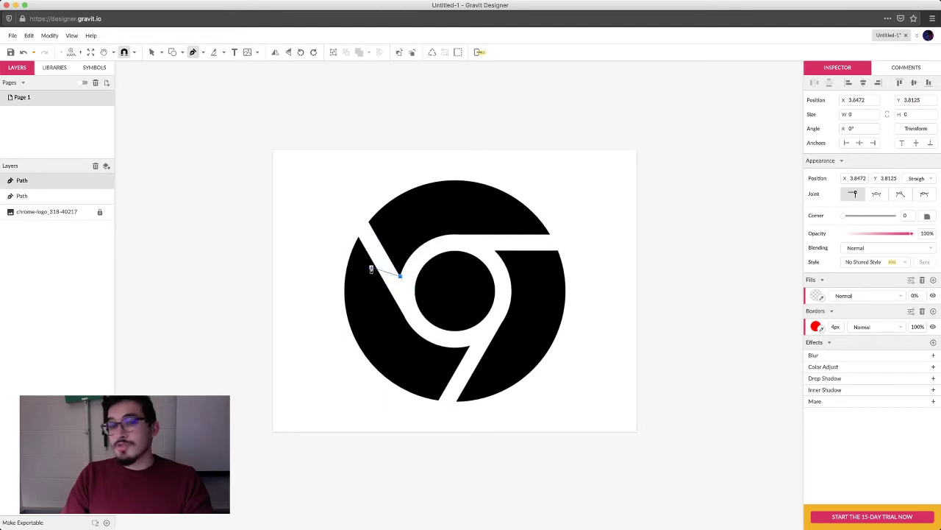
pyautogui.moveTo(430, 232); pyautogui.dragTo(499, 236)
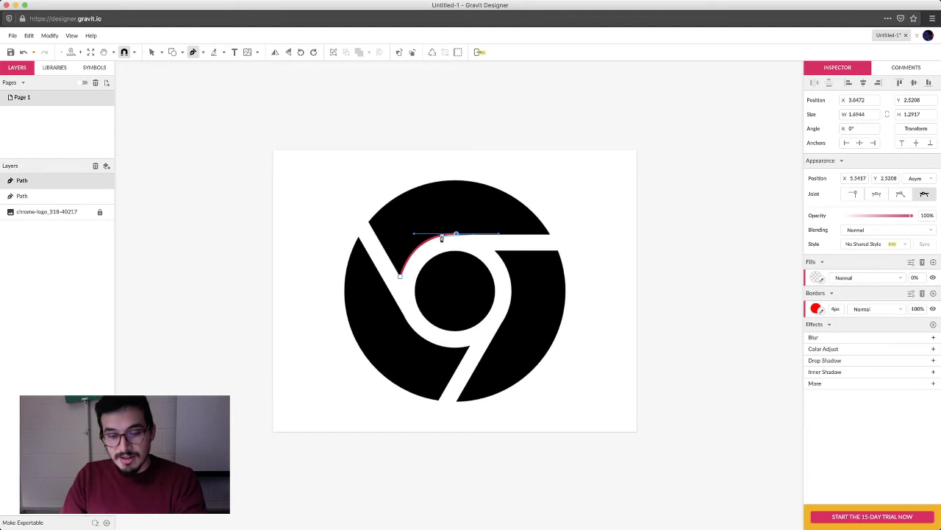
pyautogui.scroll(5, 441, 238)
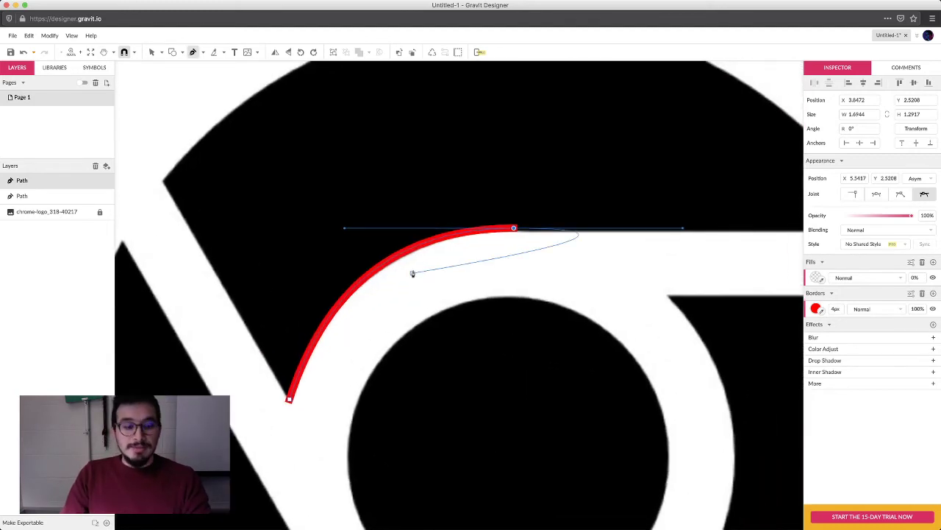
pyautogui.press('super+z')
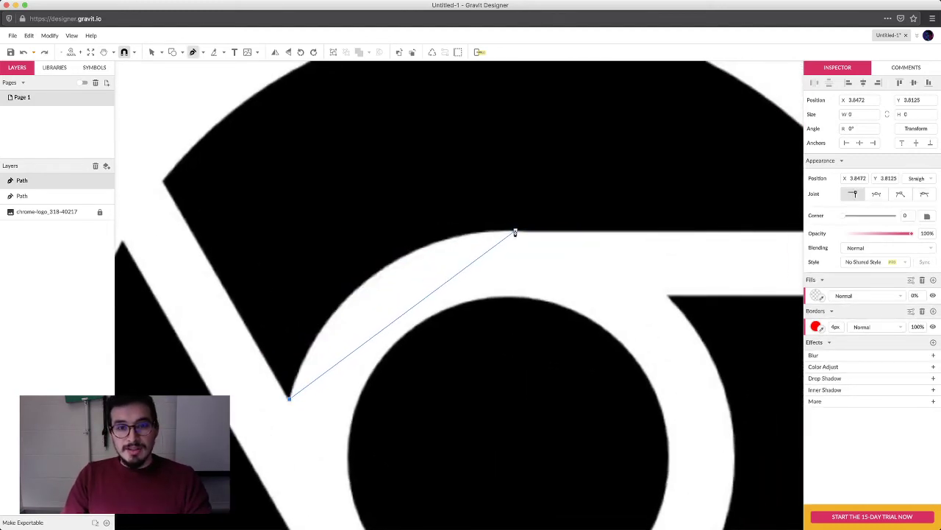
pyautogui.moveTo(515, 232); pyautogui.dragTo(679, 236)
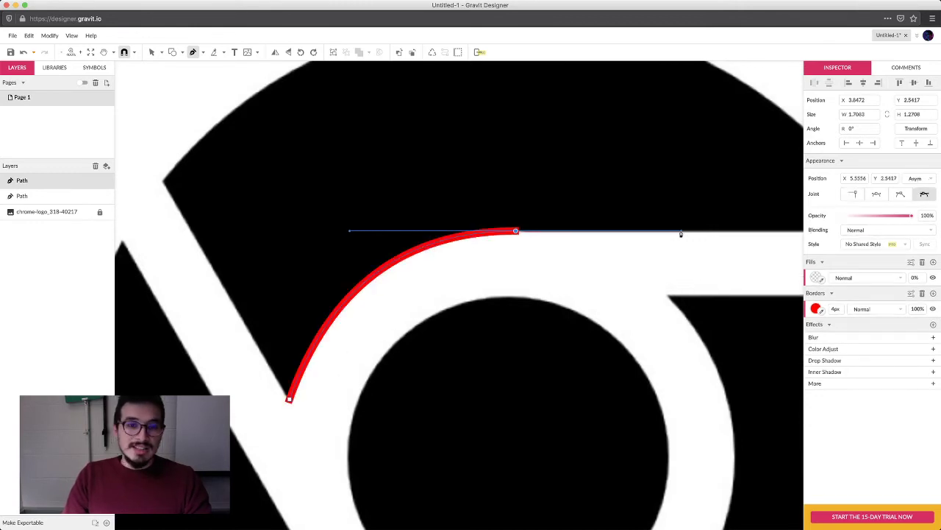
# Pan and scroll the canvas to show more of the logo past the curve's end
pyautogui.press('space')
pyautogui.moveTo(435, 208); pyautogui.dragTo(363, 203)
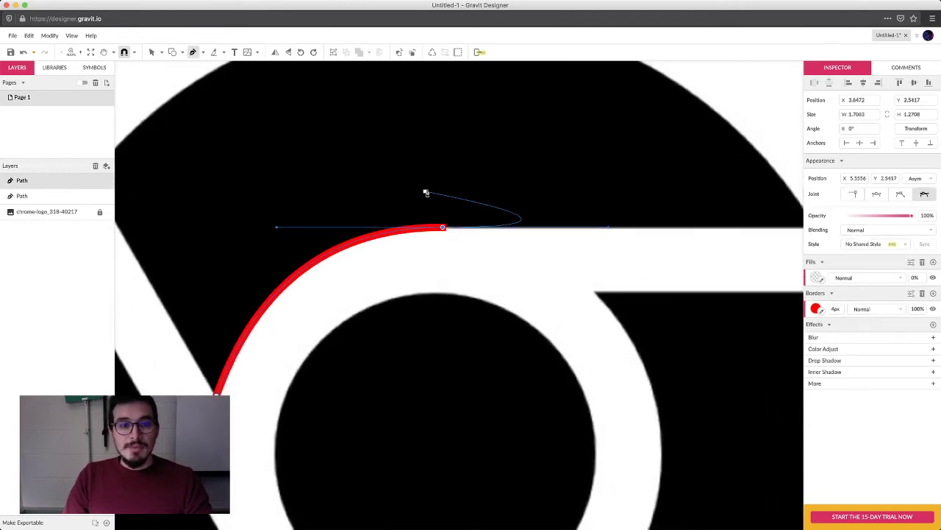
pyautogui.hscroll(2, 374, 223)
pyautogui.scroll(5, 295, 252)
pyautogui.scroll(-5, 295, 251)
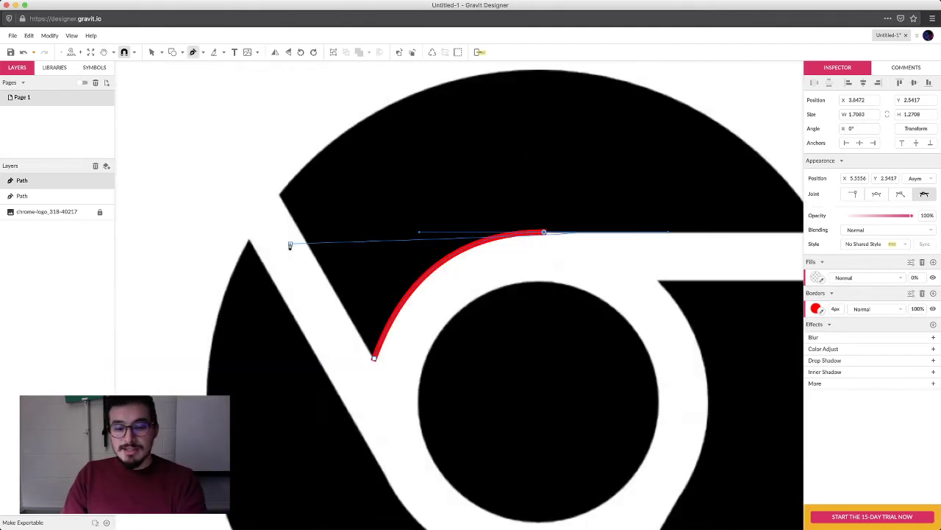
pyautogui.scroll(5, 354, 279)
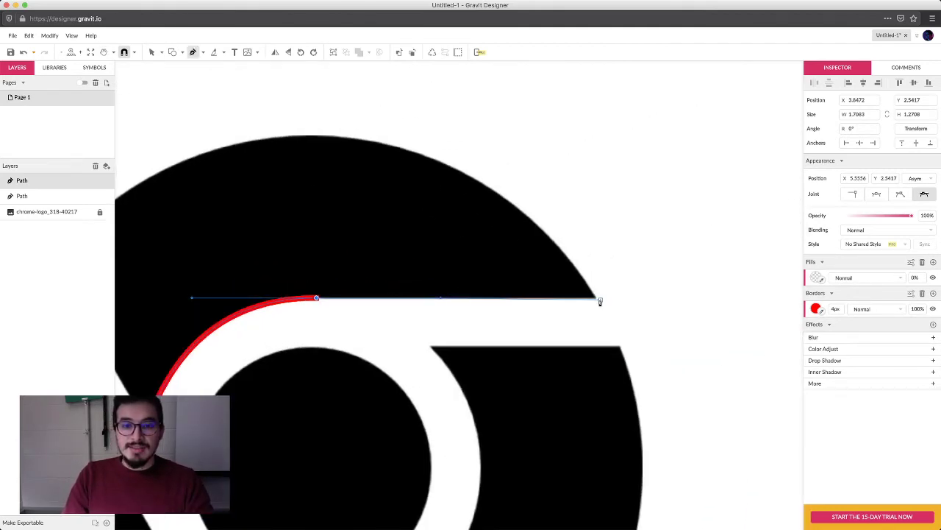
pyautogui.hscroll(-3, 395, 252)
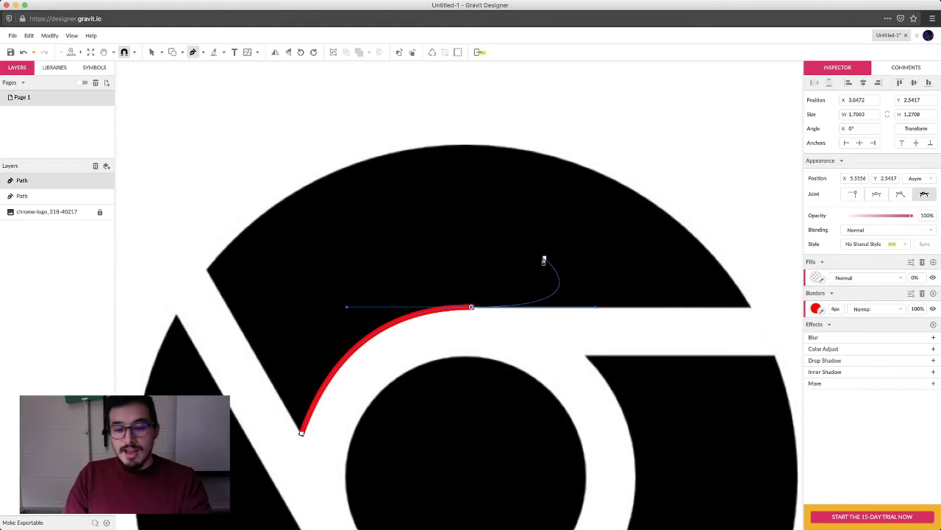
pyautogui.scroll(-4, 544, 258)
pyautogui.scroll(2, 525, 245)
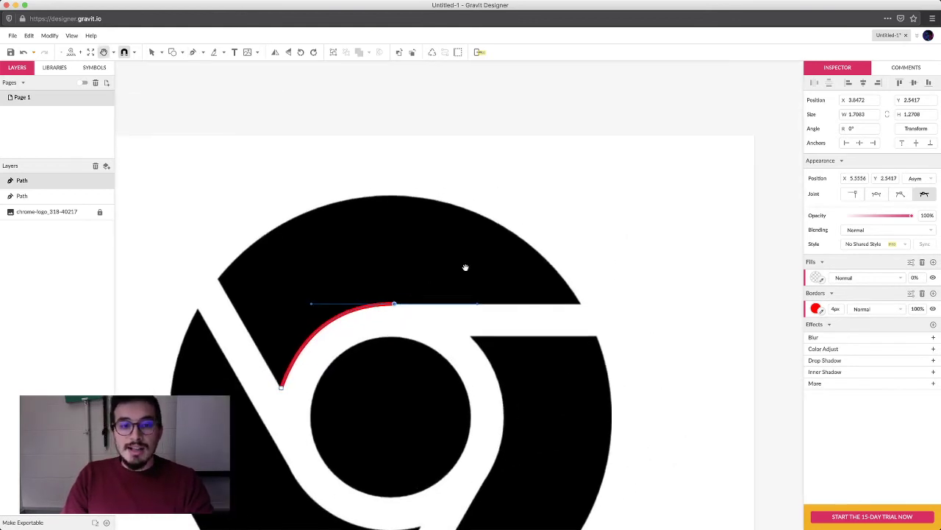
pyautogui.moveTo(465, 267); pyautogui.dragTo(448, 284)
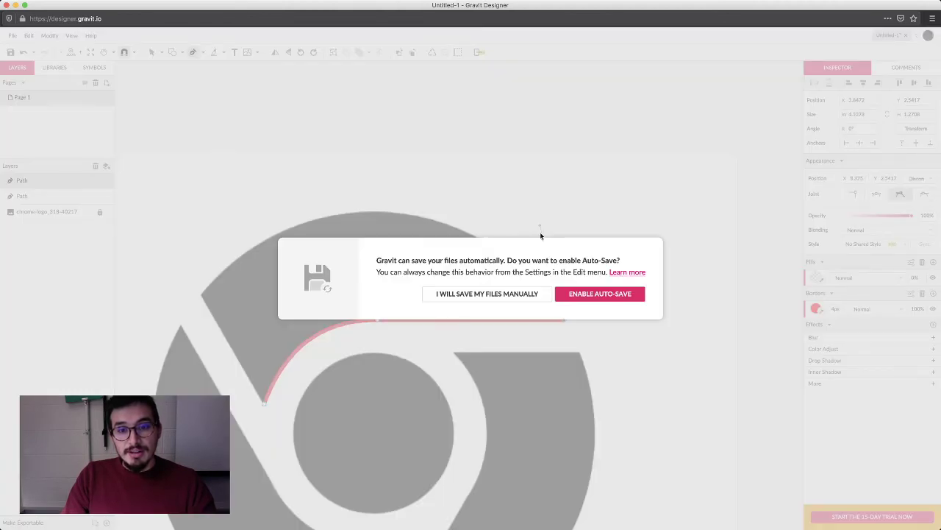
# Dismiss the auto-save prompt, curve an anchor at the left corner, and close the path at its start
pyautogui.click(523, 303)
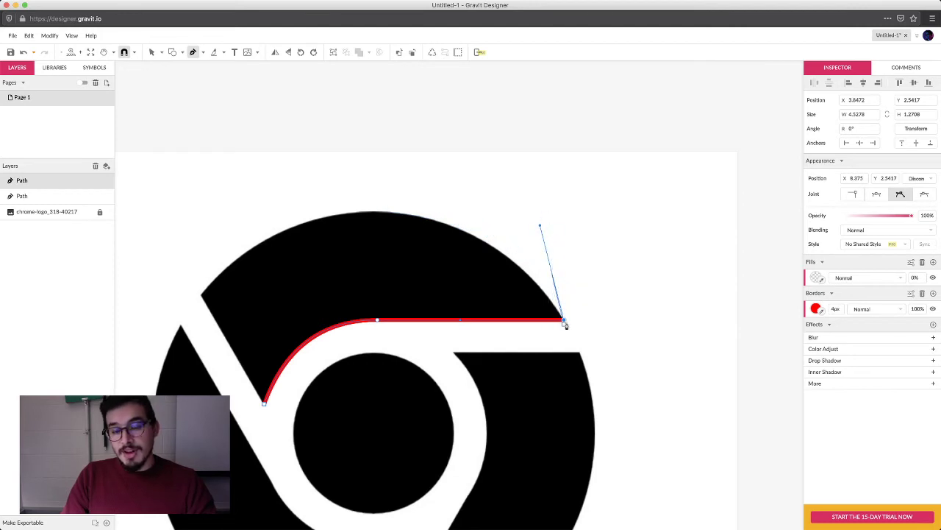
pyautogui.press('space')
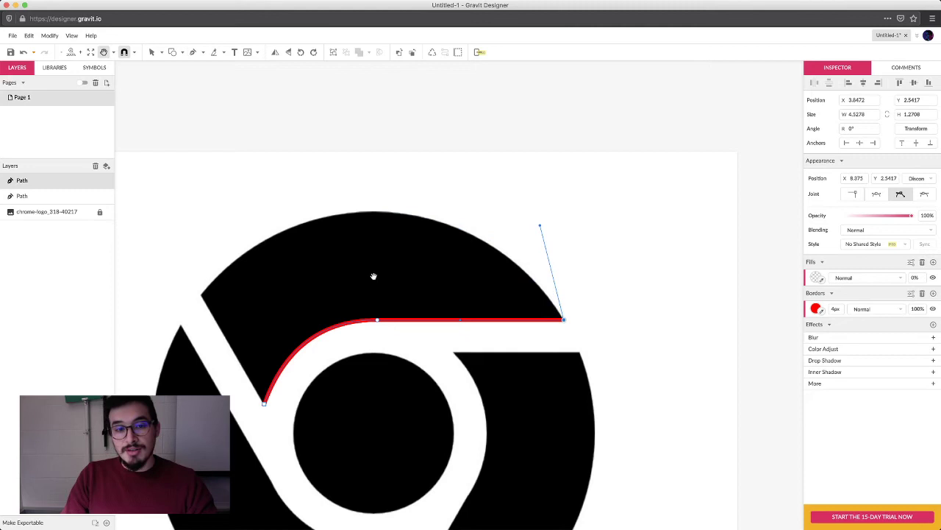
pyautogui.moveTo(373, 276); pyautogui.dragTo(365, 445)
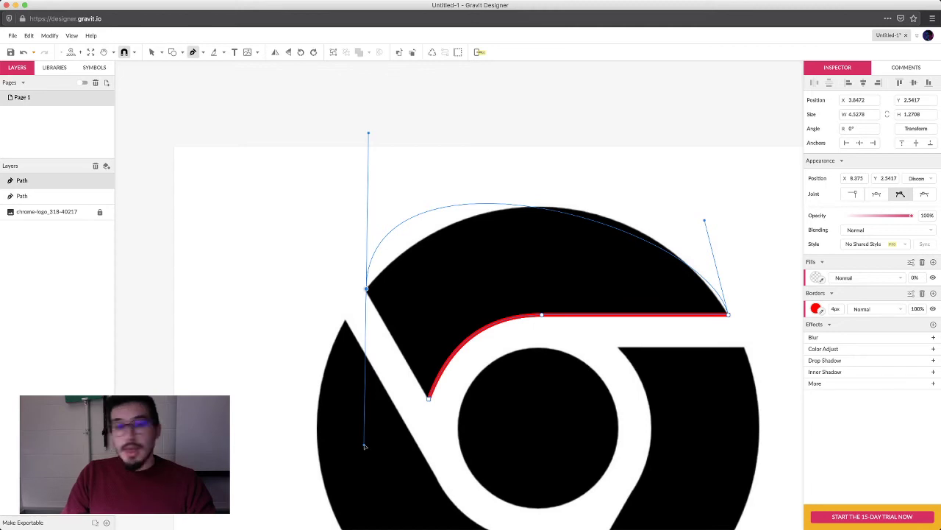
pyautogui.moveTo(364, 446)
pyautogui.mouseDown()
pyautogui.moveTo(318, 436)
pyautogui.moveTo(381, 272)
pyautogui.moveTo(355, 323)
pyautogui.moveTo(348, 441)
pyautogui.moveTo(342, 430)
pyautogui.moveTo(383, 318)
pyautogui.mouseUp()
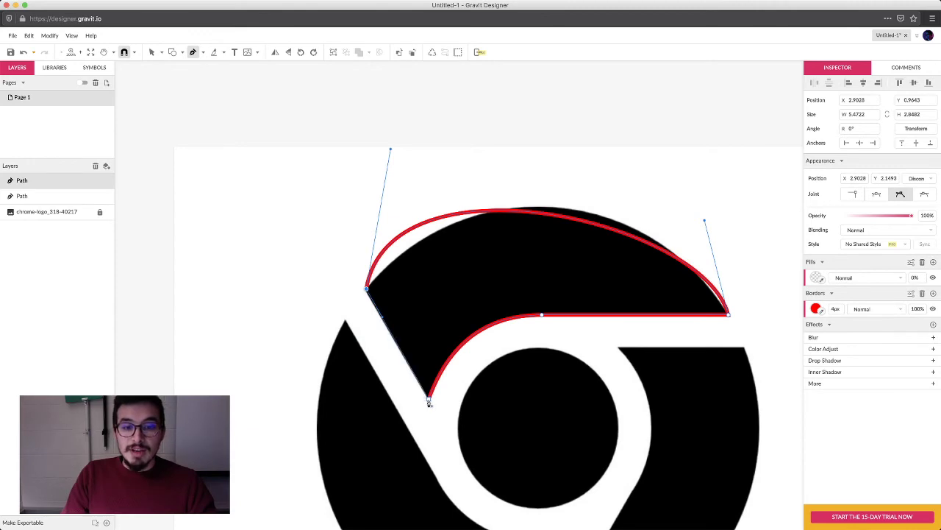
pyautogui.click(429, 401)
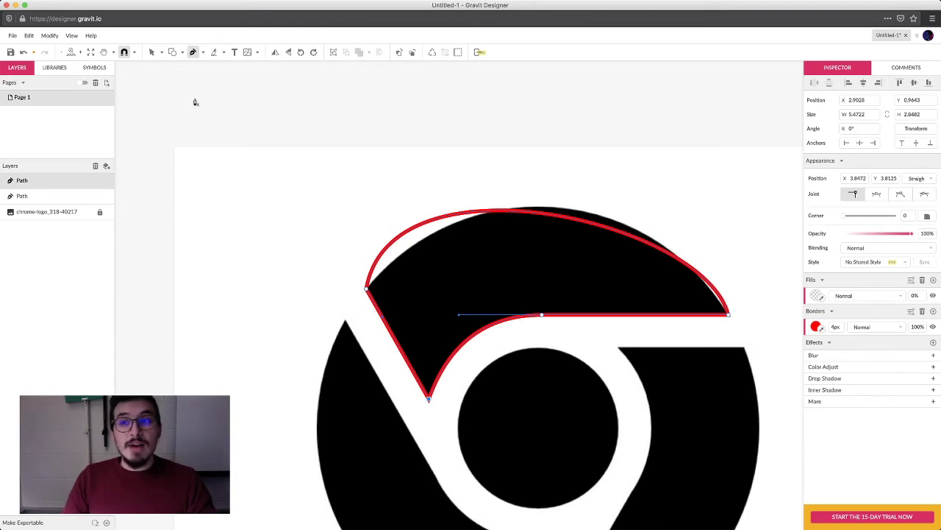
# Drag the top outline's anchor handles so its outer arc hugs the logo's curved edge
pyautogui.click(151, 54)
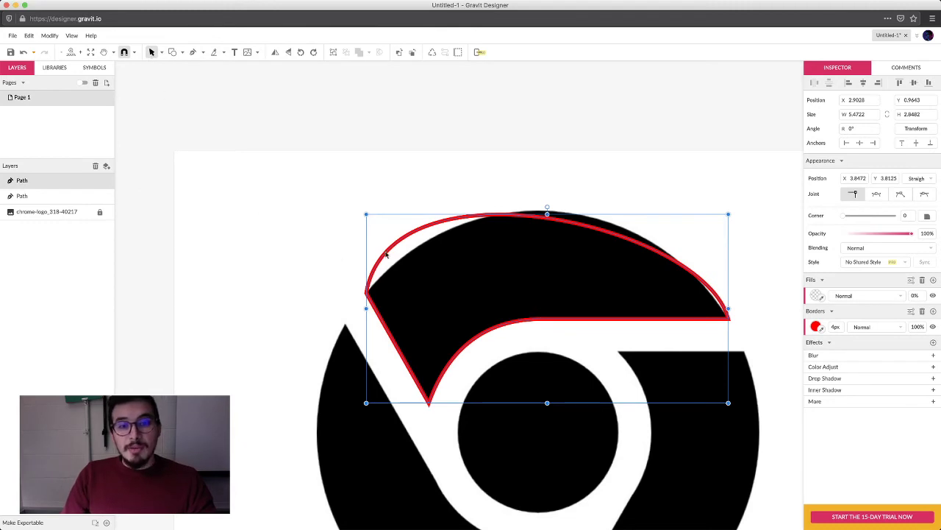
pyautogui.doubleClick(404, 318)
pyautogui.click(367, 294)
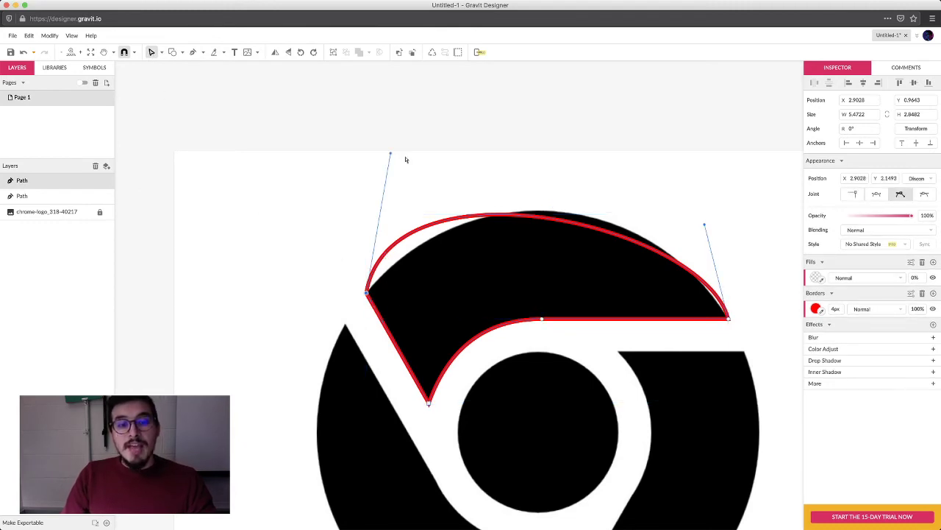
pyautogui.moveTo(392, 156); pyautogui.dragTo(476, 152)
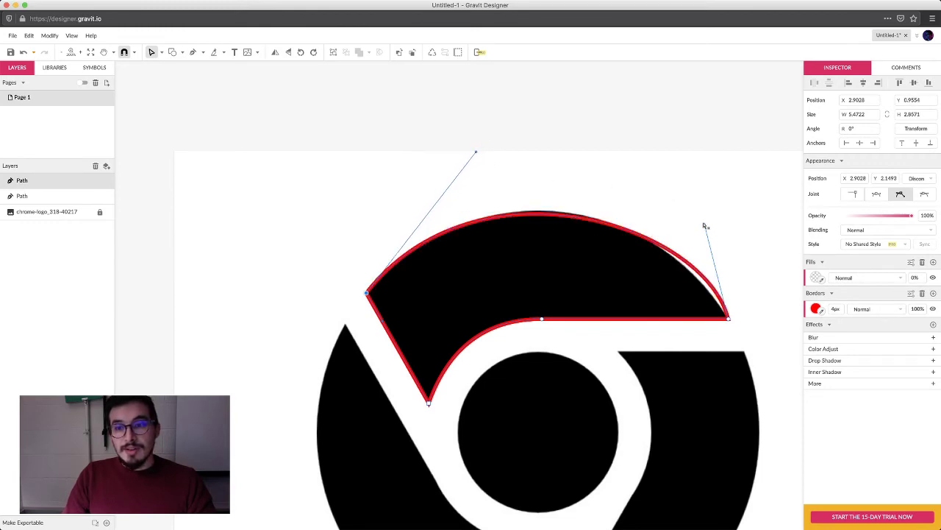
pyautogui.moveTo(704, 225); pyautogui.dragTo(660, 210)
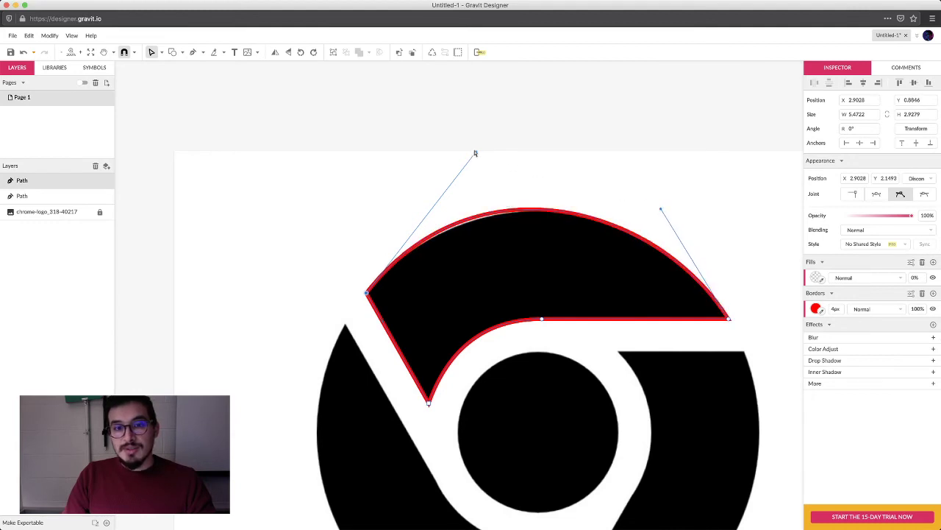
pyautogui.moveTo(475, 153); pyautogui.dragTo(486, 158)
pyautogui.click(529, 161)
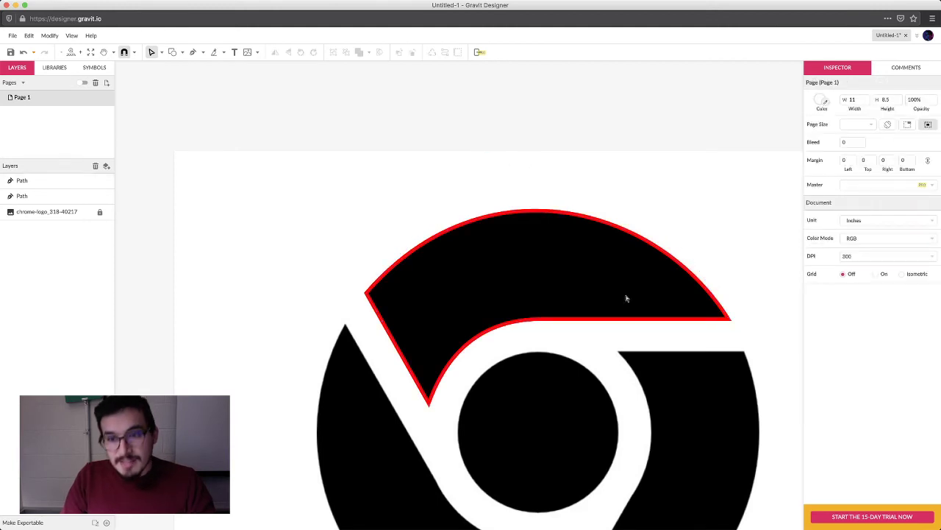
# Try reshaping the top outline's upper-left curve, undo it, and bring the whole logo into view
pyautogui.scroll(-1, 584, 263)
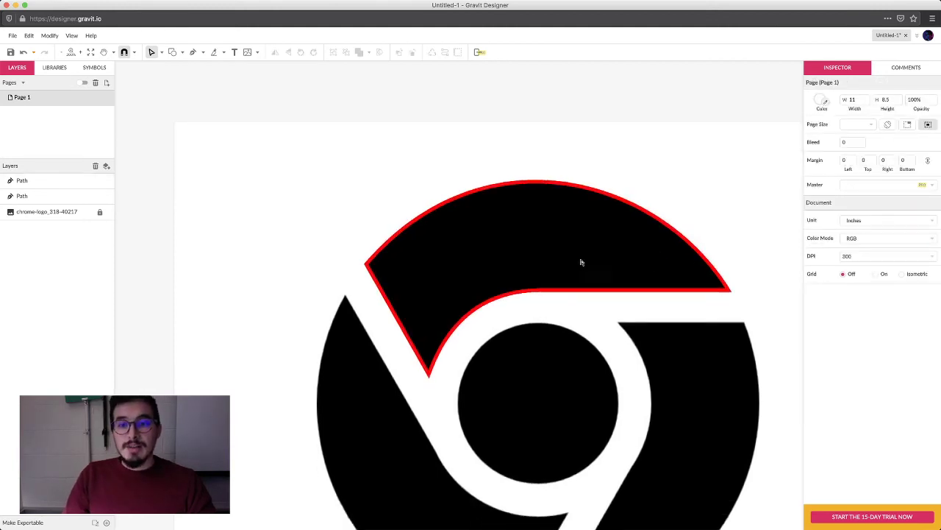
pyautogui.press('space')
pyautogui.moveTo(564, 250); pyautogui.dragTo(491, 255)
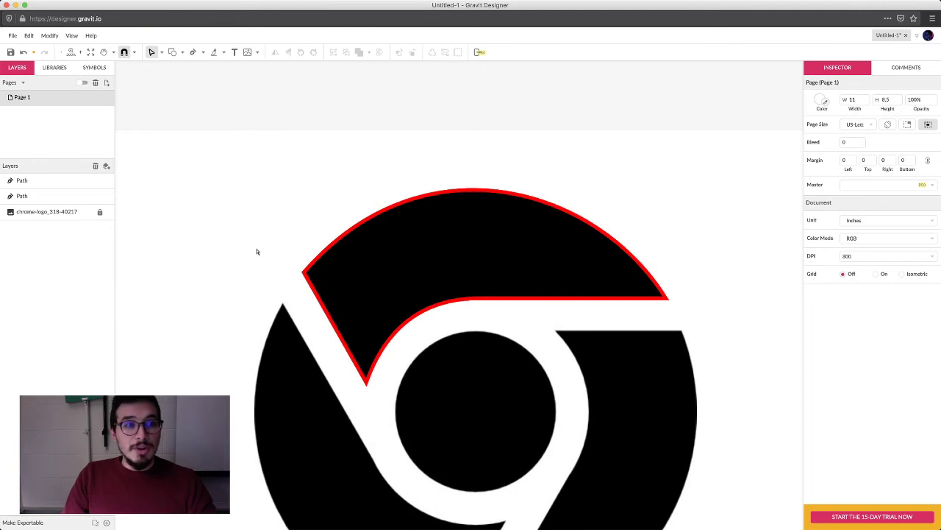
pyautogui.click(306, 274)
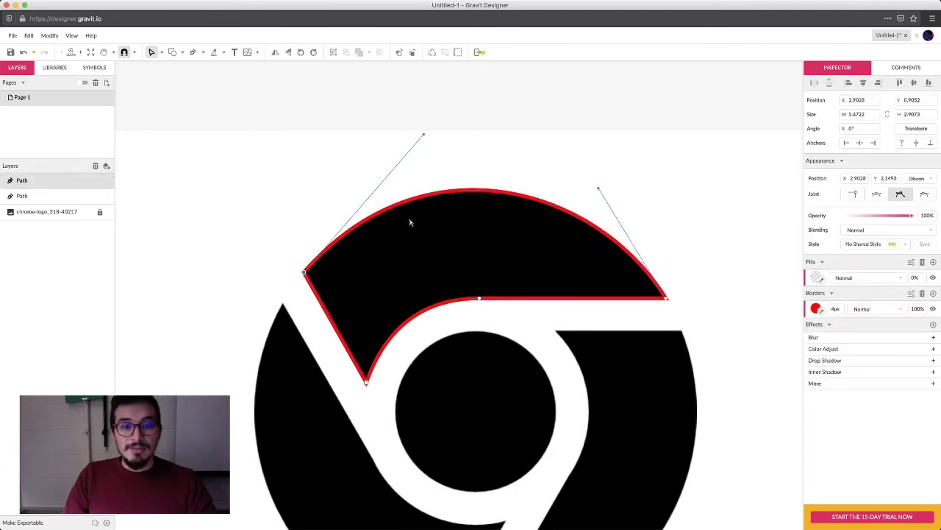
pyautogui.moveTo(421, 139); pyautogui.dragTo(244, 167)
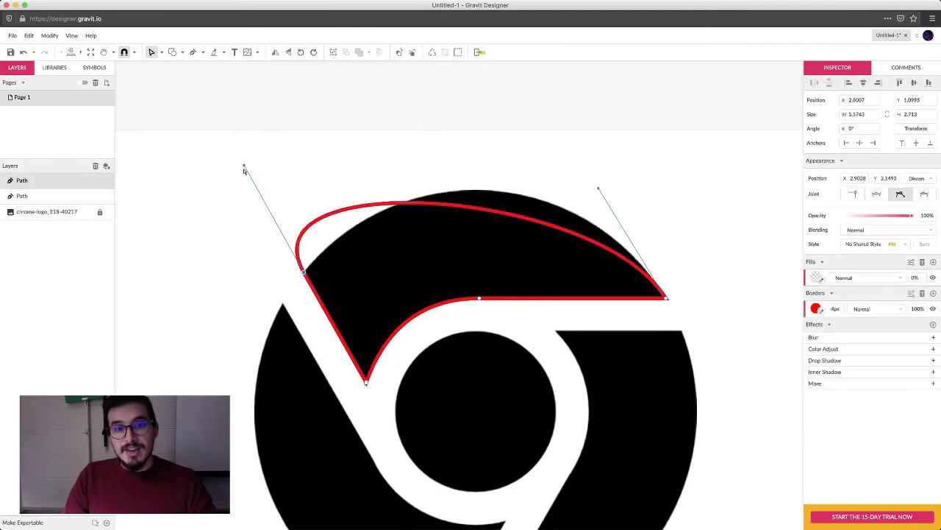
pyautogui.press('super+z')
pyautogui.click(402, 343)
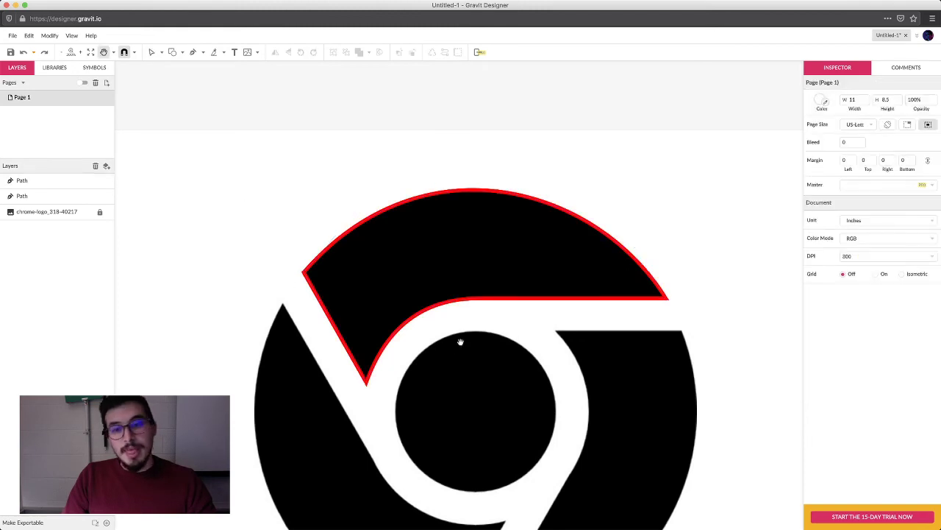
pyautogui.moveTo(460, 341); pyautogui.dragTo(479, 203)
# Draw a closed pen path with curved anchors at the inner circle's top, right, bottom and left
pyautogui.press('v')
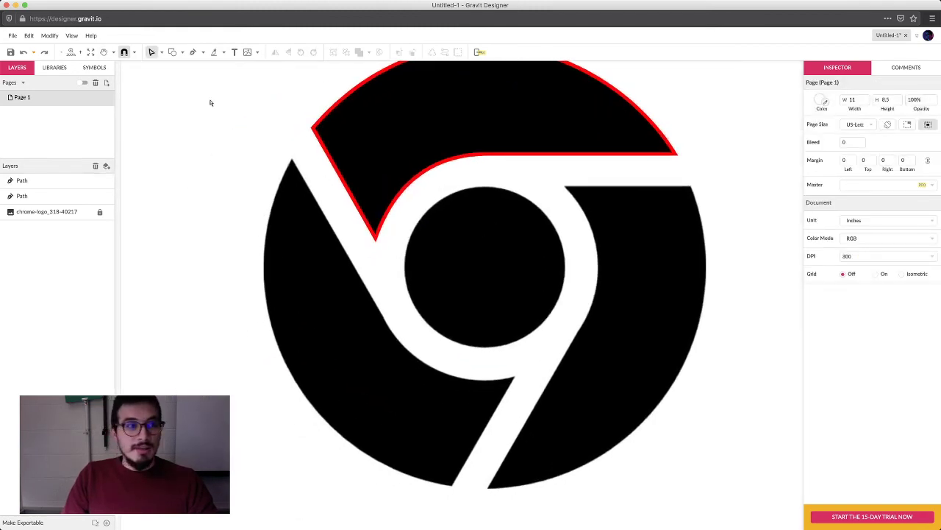
pyautogui.click(193, 52)
pyautogui.hscroll(3, 384, 215)
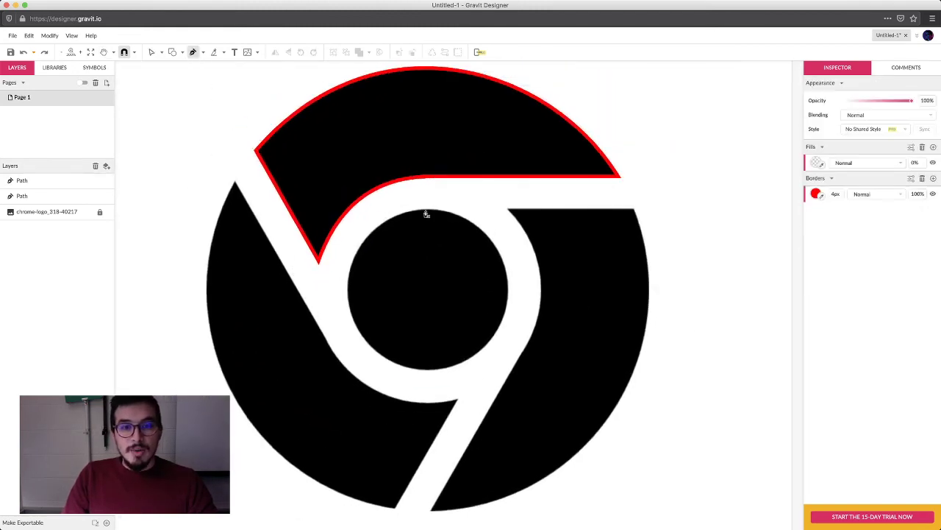
pyautogui.moveTo(430, 211); pyautogui.dragTo(481, 211)
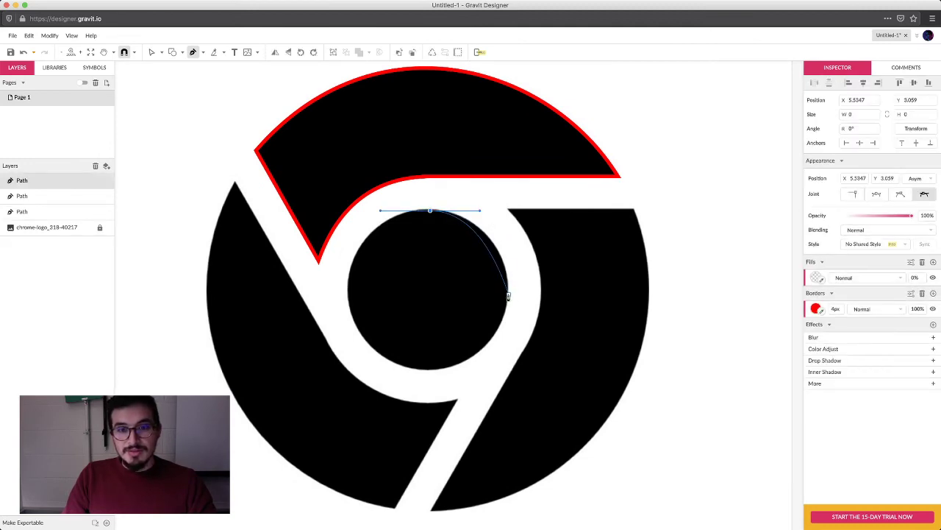
pyautogui.moveTo(507, 296); pyautogui.dragTo(507, 340)
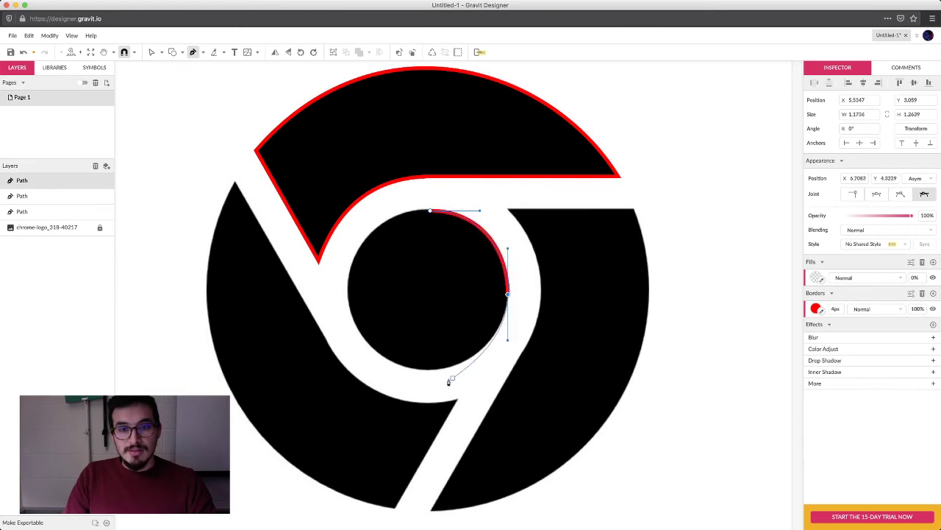
pyautogui.hotkey('ctrl', 'z')
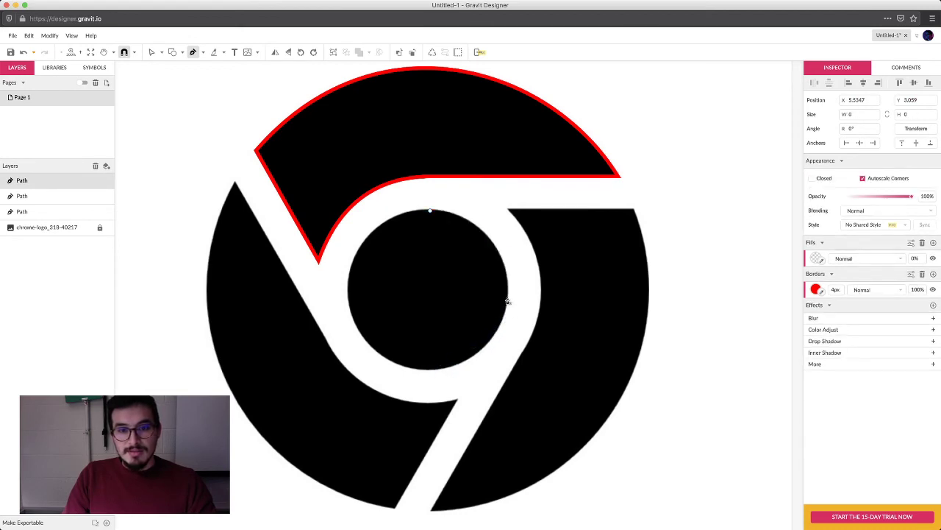
pyautogui.moveTo(508, 298); pyautogui.dragTo(513, 339)
pyautogui.hotkey('ctrl', 'z')
pyautogui.hotkey('ctrl', 'shift', 'z')
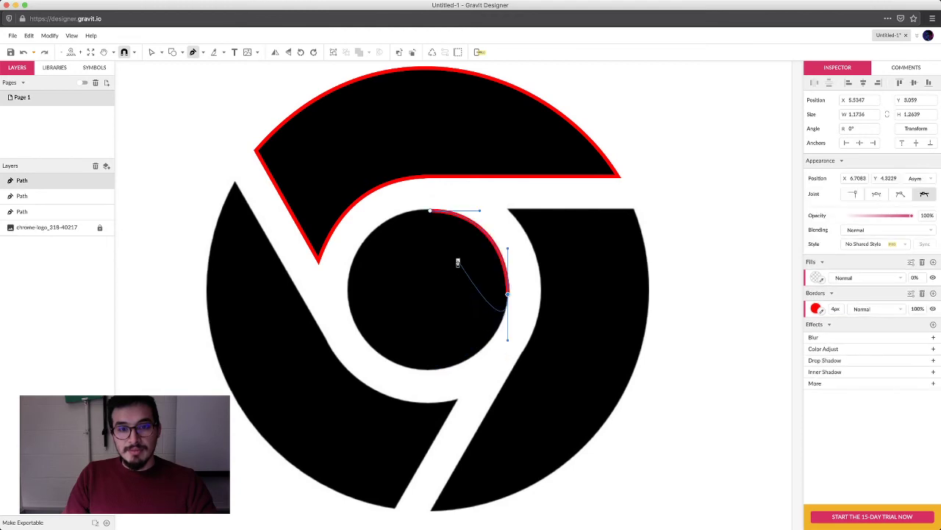
pyautogui.moveTo(430, 370); pyautogui.dragTo(398, 378)
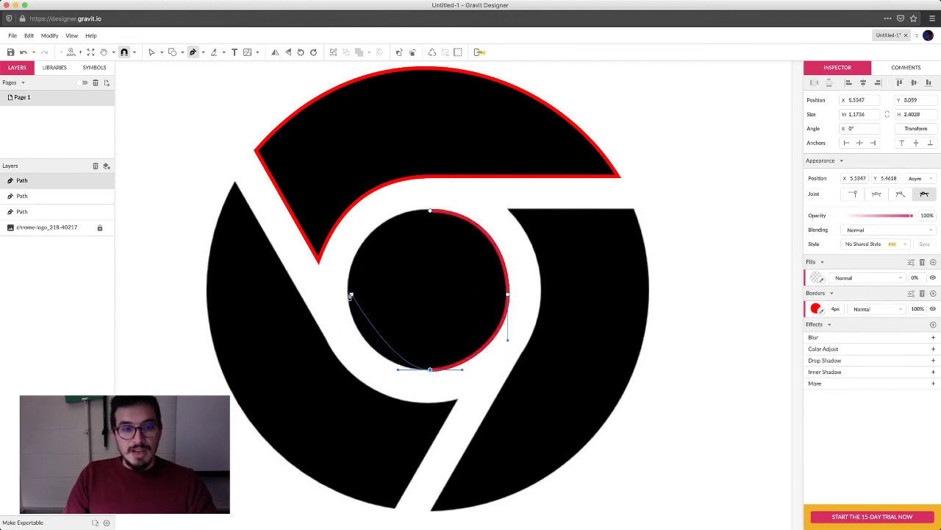
pyautogui.moveTo(348, 294); pyautogui.dragTo(348, 245)
pyautogui.click(430, 214)
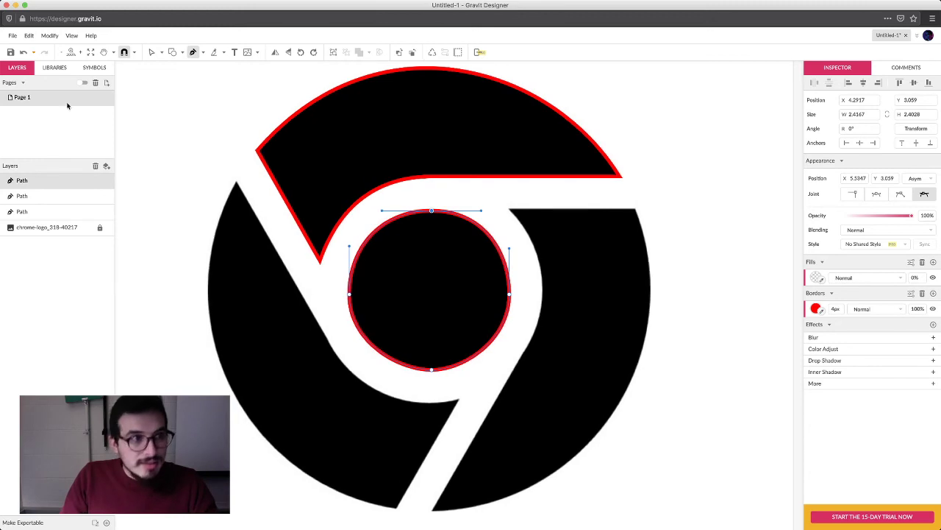
# Adjust the circle's bottom anchor position and handle so the outline fits the edge
pyautogui.click(149, 53)
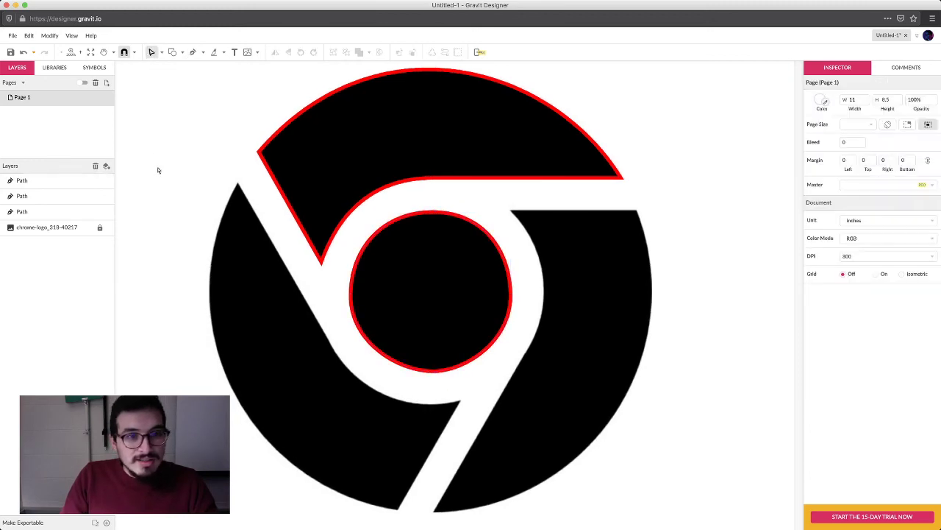
pyautogui.click(442, 373)
pyautogui.click(433, 372)
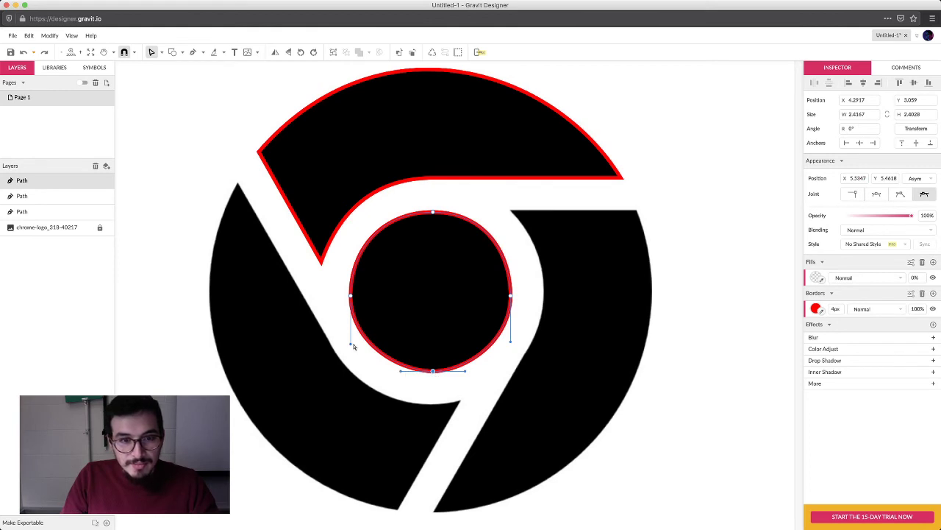
pyautogui.press('Left')
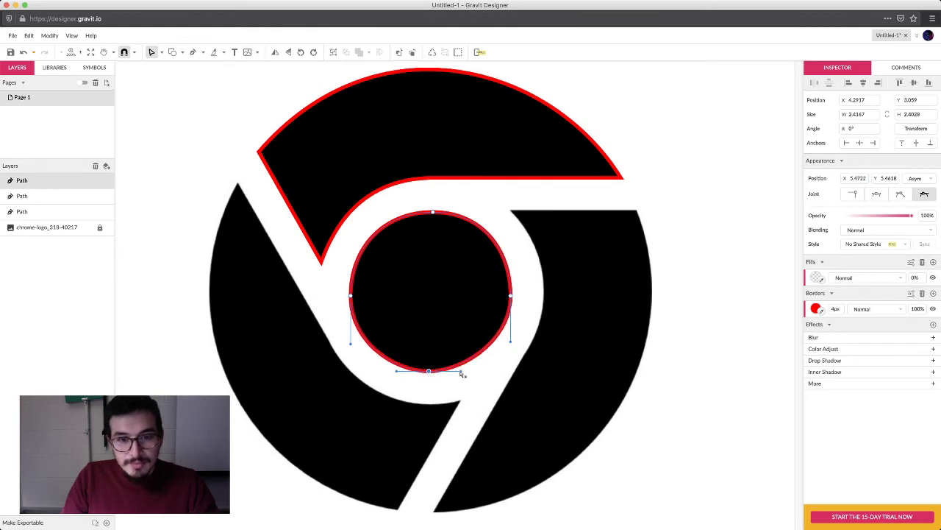
pyautogui.moveTo(464, 374); pyautogui.dragTo(473, 374)
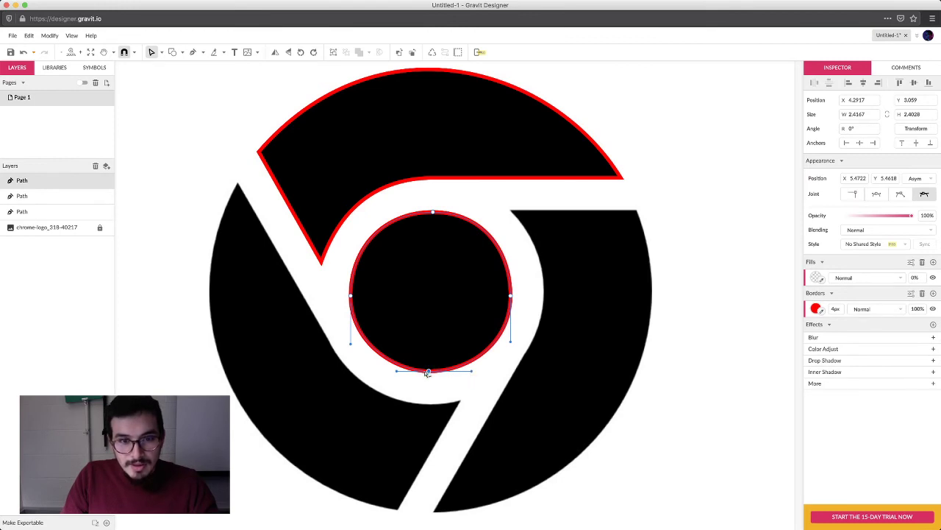
pyautogui.moveTo(433, 373); pyautogui.dragTo(436, 373)
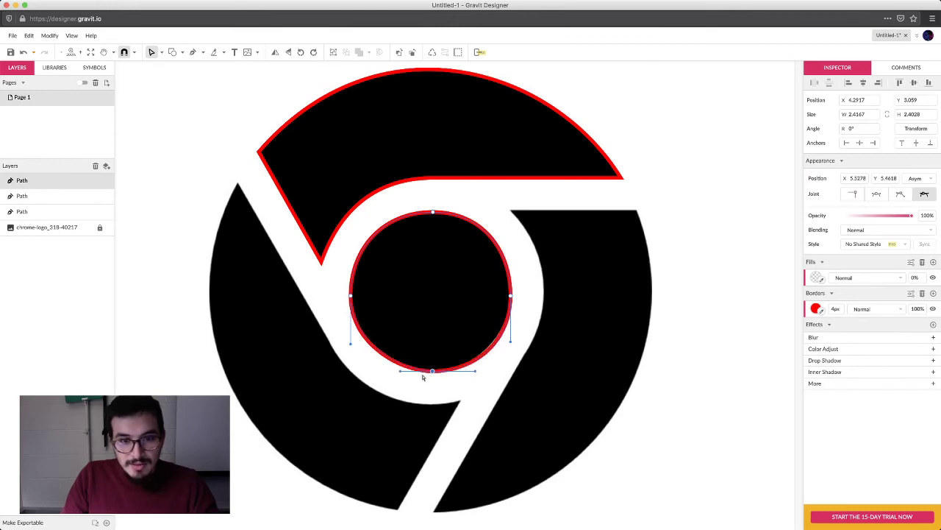
pyautogui.press('Escape')
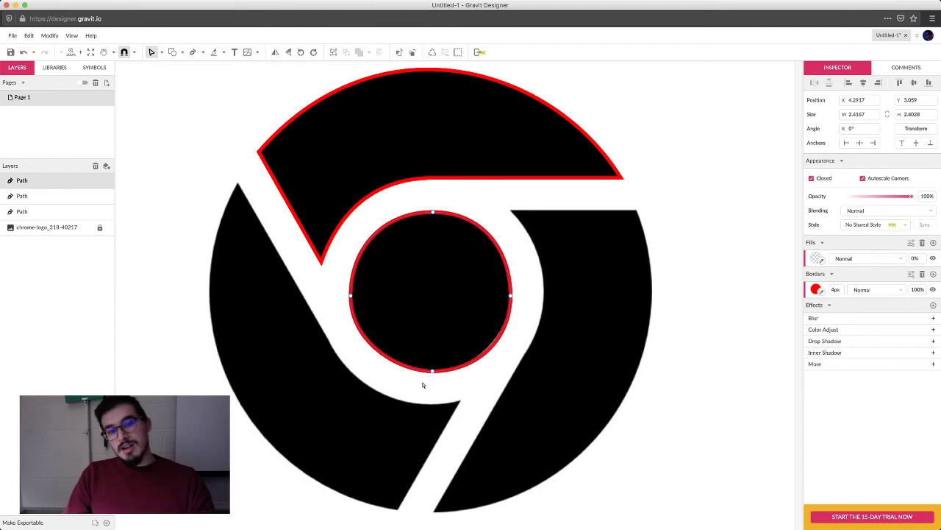
# Check the top wedge and centre circle outlines by selecting each, then pan the view
pyautogui.press('Escape')
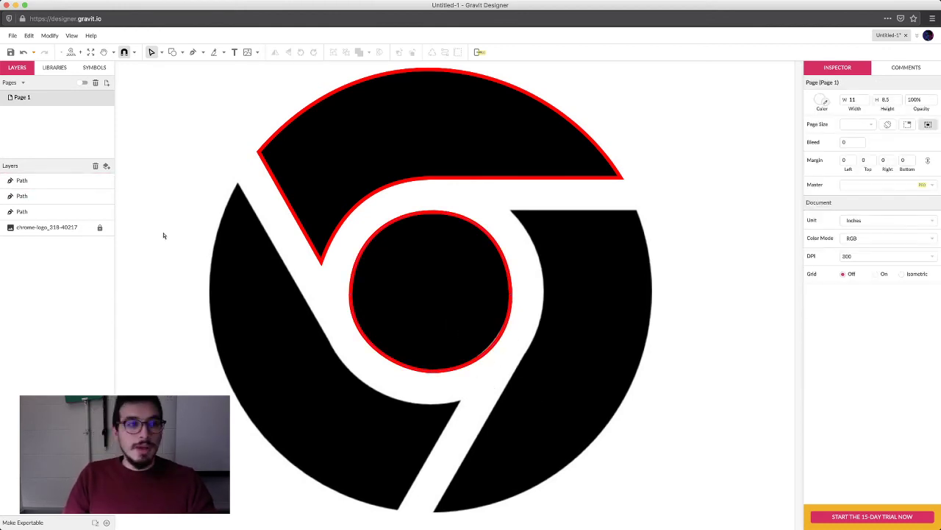
pyautogui.click(353, 212)
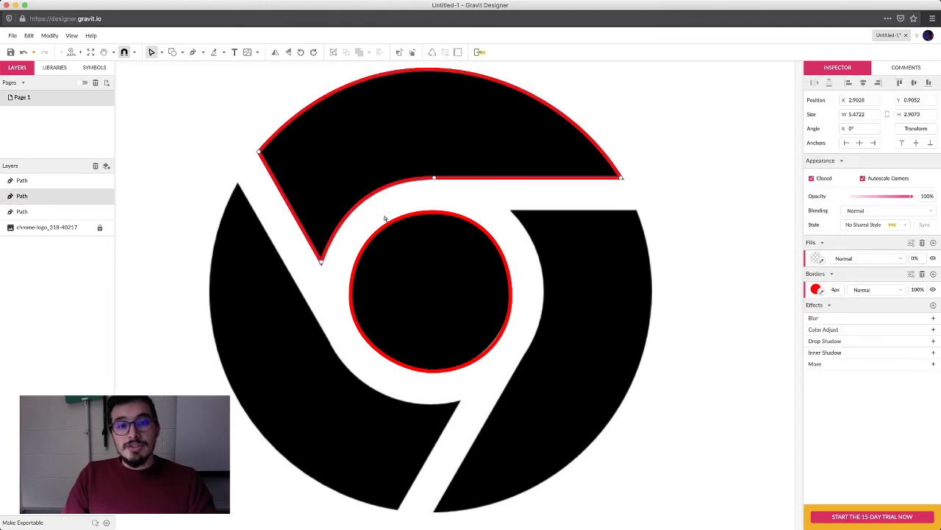
pyautogui.click(413, 219)
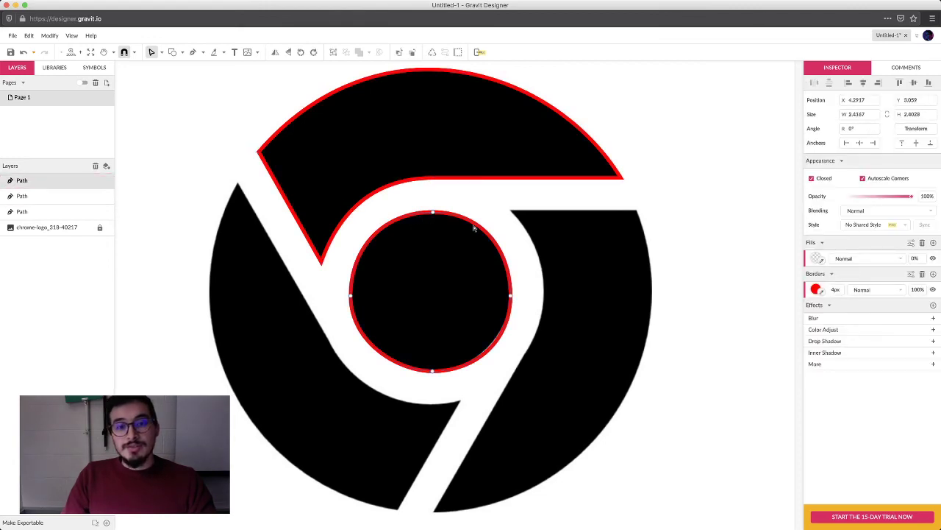
pyautogui.click(515, 258)
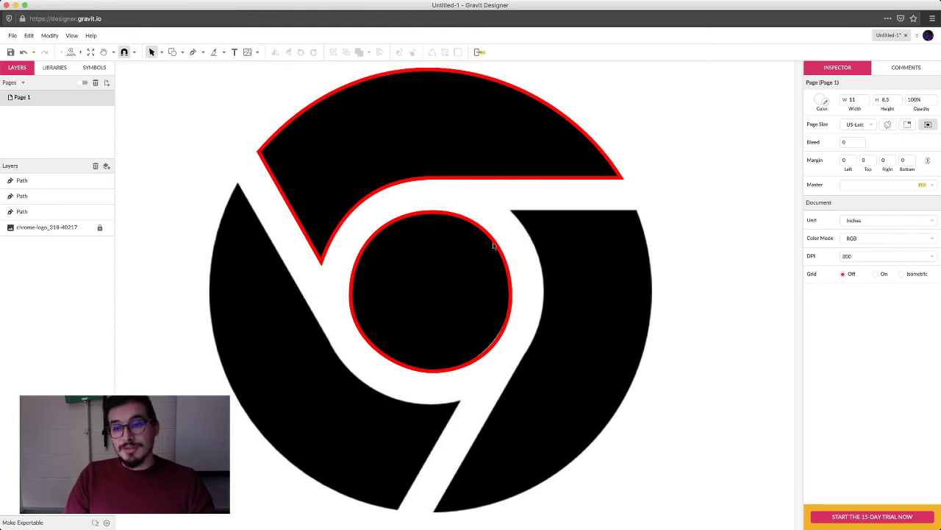
pyautogui.hscroll(3, 469, 220)
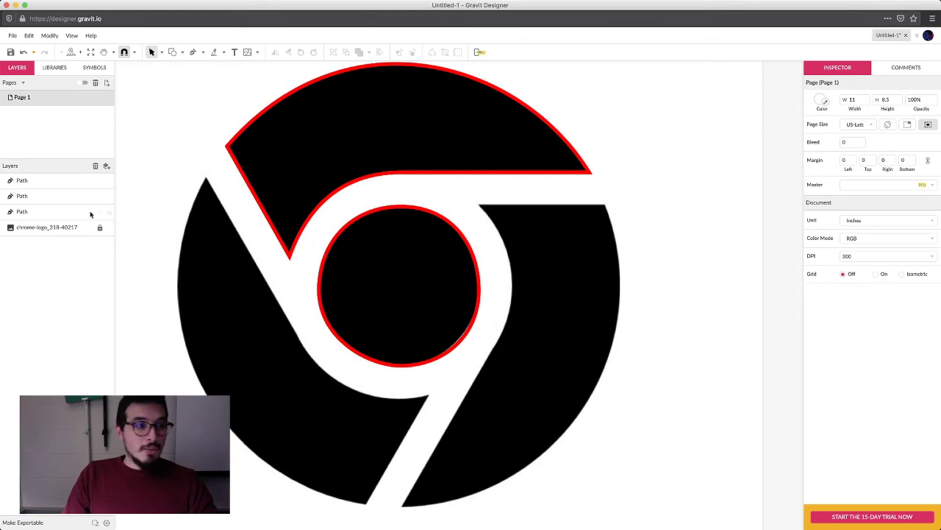
pyautogui.moveTo(288, 236); pyautogui.dragTo(349, 247)
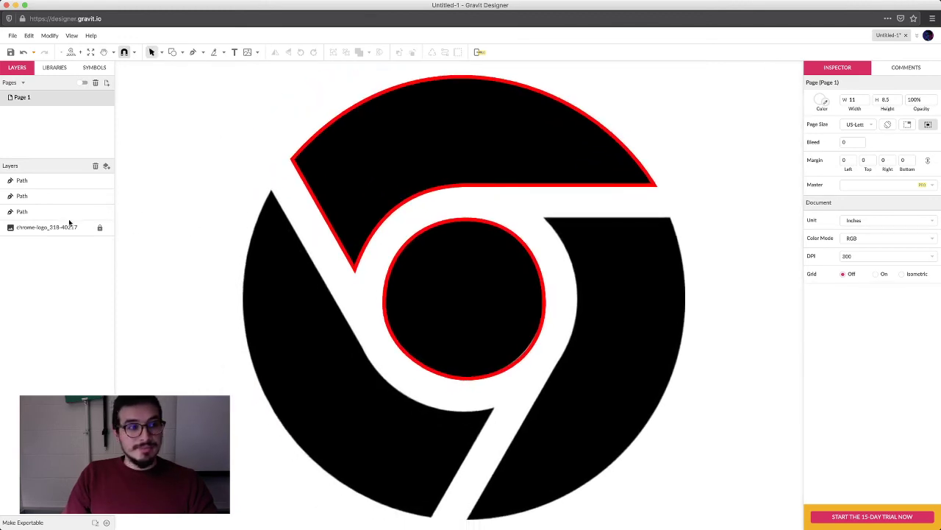
# Select the third, zero-size Path layer in the Layers panel and delete it
pyautogui.click(66, 212)
pyautogui.moveTo(189, 214); pyautogui.dragTo(122, 339)
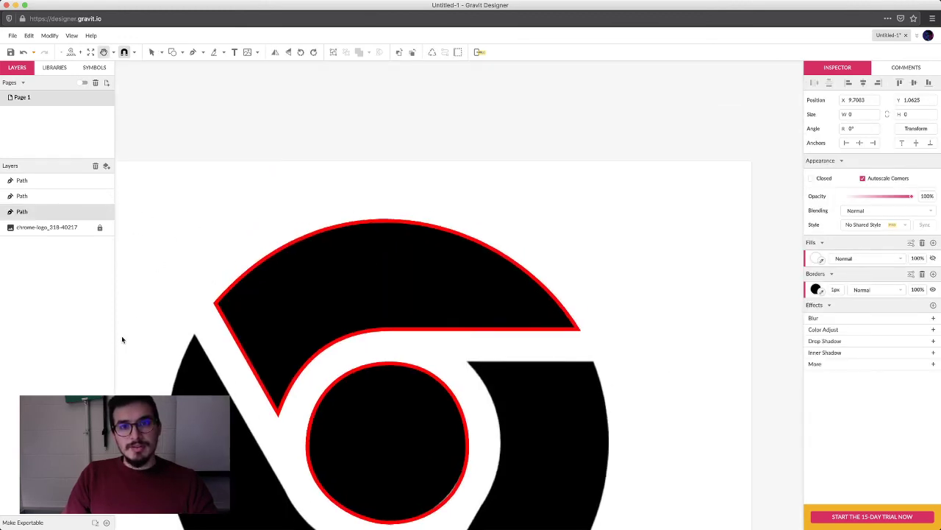
pyautogui.scroll(-5, 183, 203)
pyautogui.hscroll(3, 184, 198)
pyautogui.scroll(2, 183, 204)
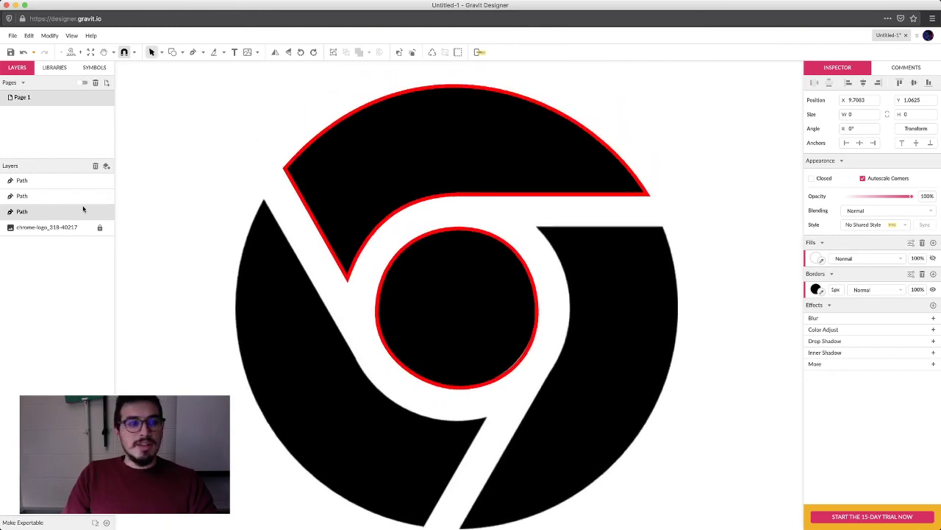
pyautogui.click(72, 212)
pyautogui.click(71, 213)
pyautogui.click(108, 213)
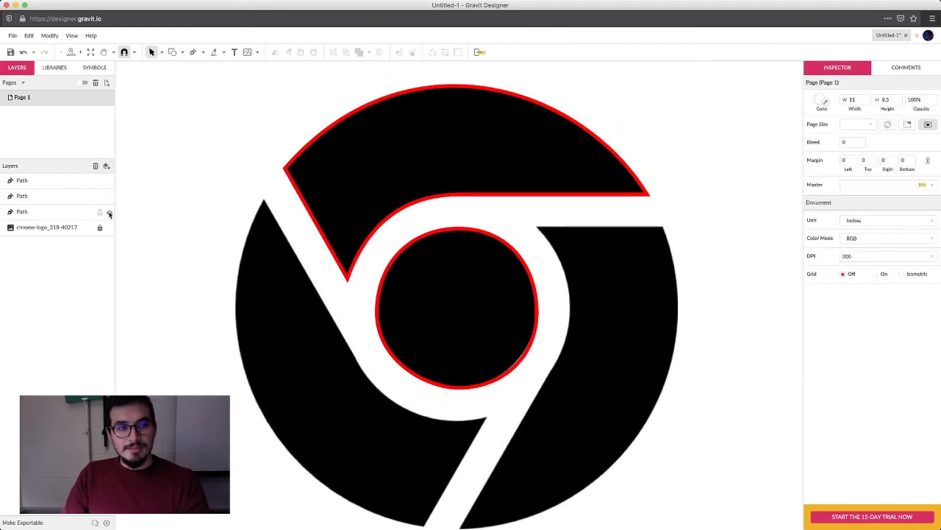
pyautogui.click(71, 211)
pyautogui.press('Delete')
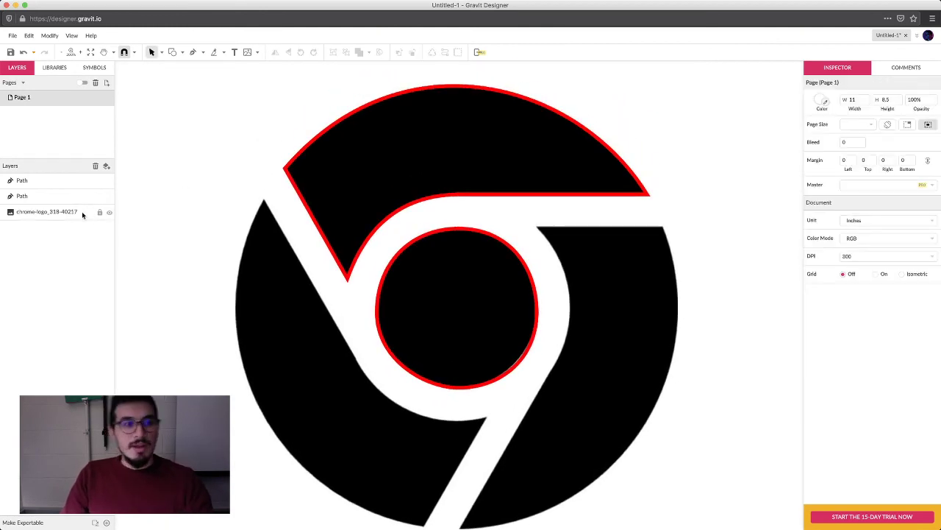
pyautogui.click(357, 257)
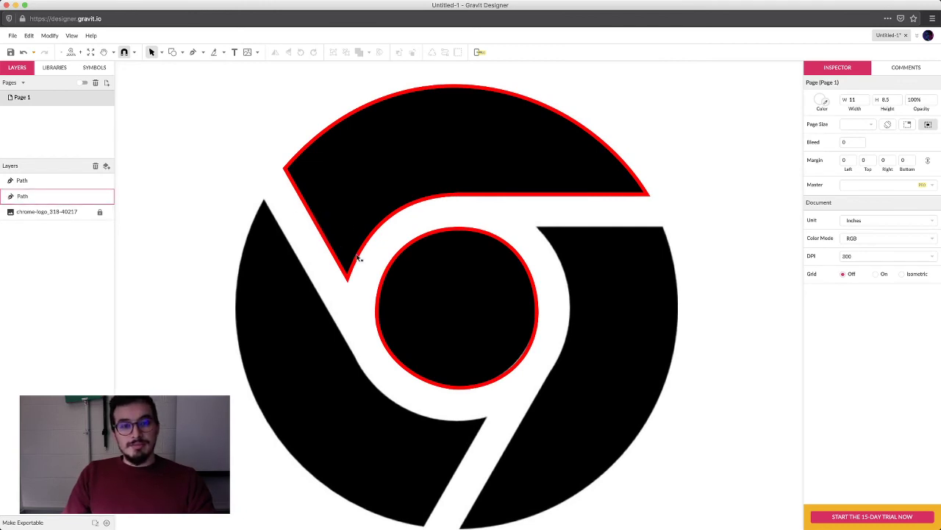
# Duplicate the top wedge outline, then move and rotate the copy onto the right wedge
pyautogui.press('super+d')
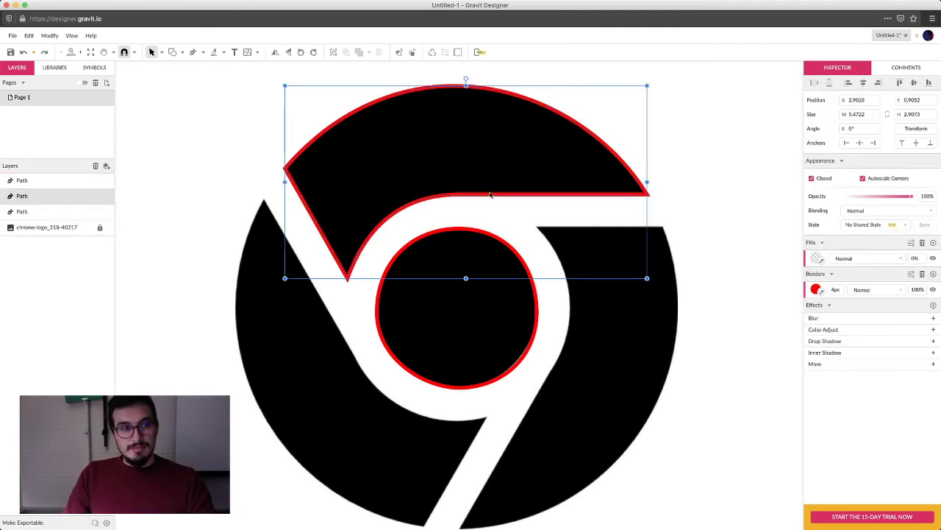
pyautogui.moveTo(512, 209); pyautogui.dragTo(651, 355)
pyautogui.scroll(-5, 552, 184)
pyautogui.hscroll(5, 552, 184)
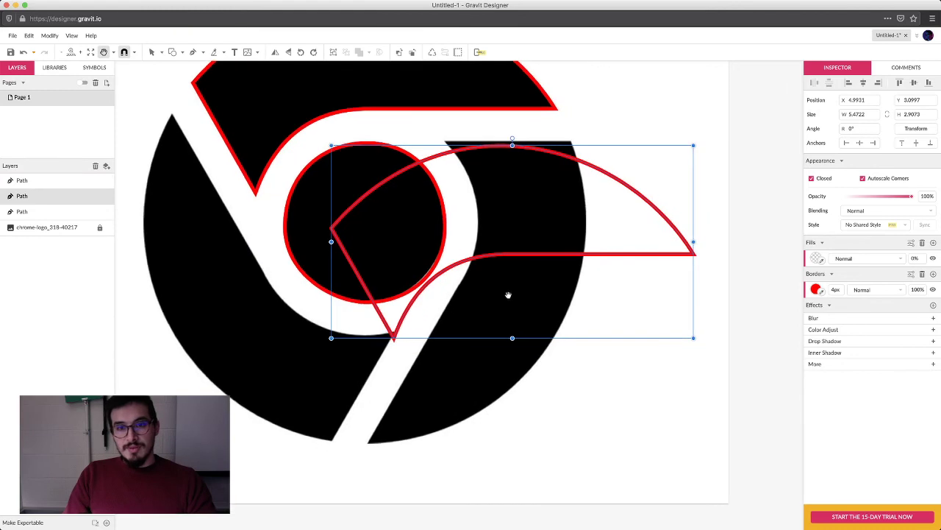
pyautogui.moveTo(512, 138); pyautogui.dragTo(615, 248)
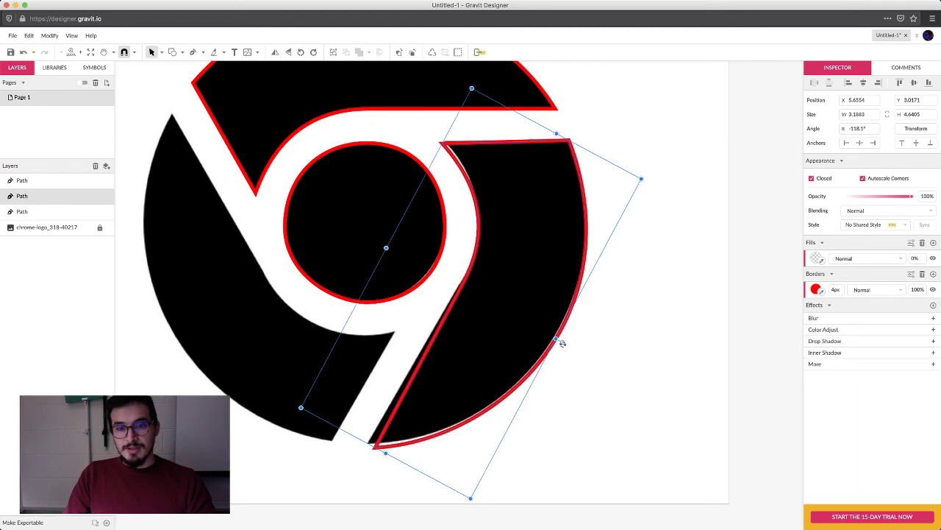
pyautogui.moveTo(562, 343); pyautogui.dragTo(301, 328)
# Duplicate the right wedge outline and rotate the copy onto the lower-left wedge
pyautogui.press('super+d')
pyautogui.hscroll(-3, 376, 405)
pyautogui.moveTo(348, 381); pyautogui.dragTo(351, 350)
pyautogui.click(344, 340)
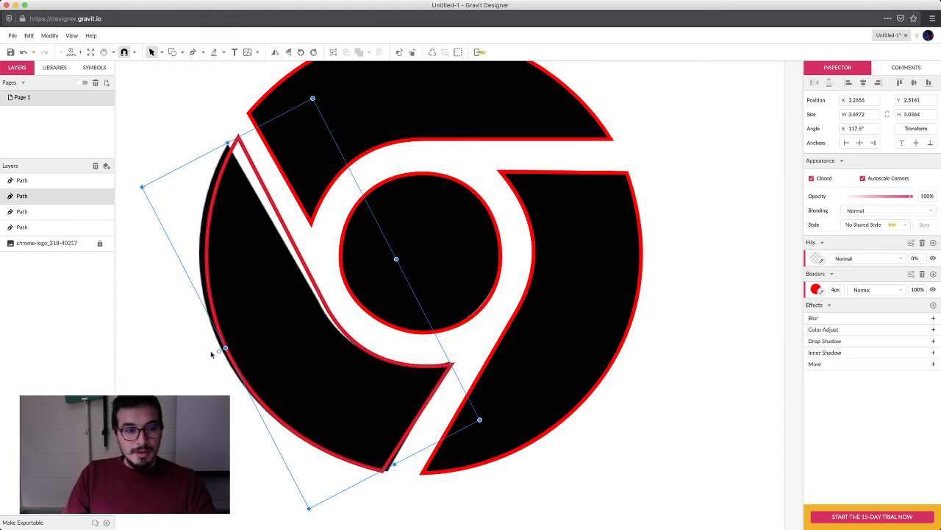
pyautogui.moveTo(218, 352); pyautogui.dragTo(243, 377)
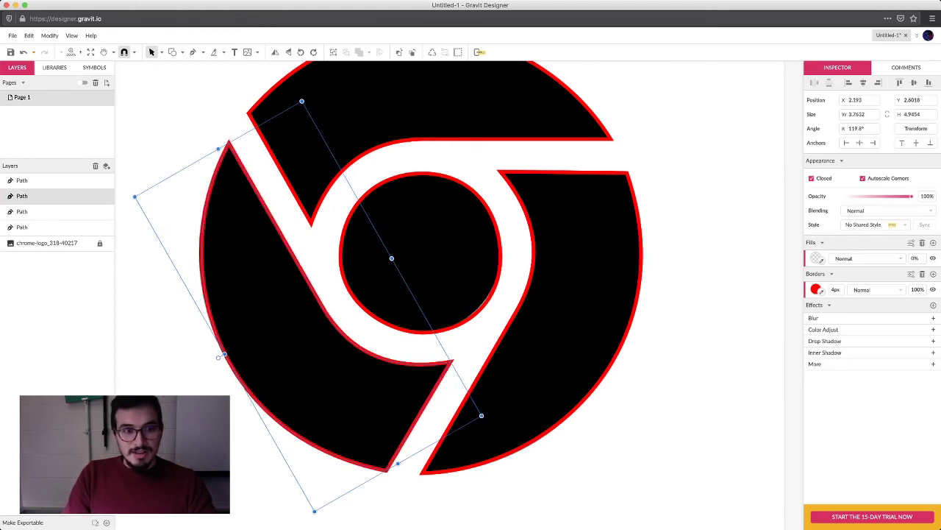
# Fit the whole page in view and hide the chrome-logo reference layer
pyautogui.click(630, 401)
pyautogui.scroll(3, 626, 441)
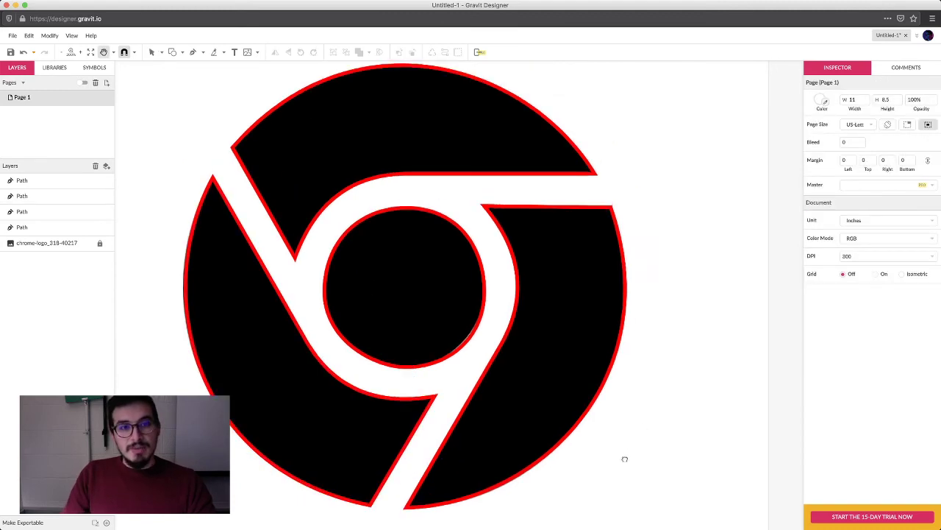
pyautogui.press('super+0')
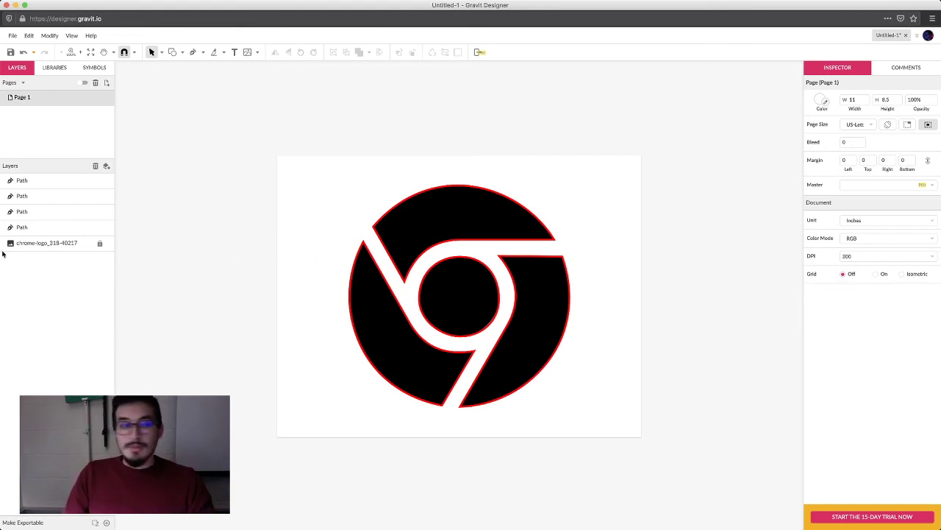
pyautogui.click(109, 249)
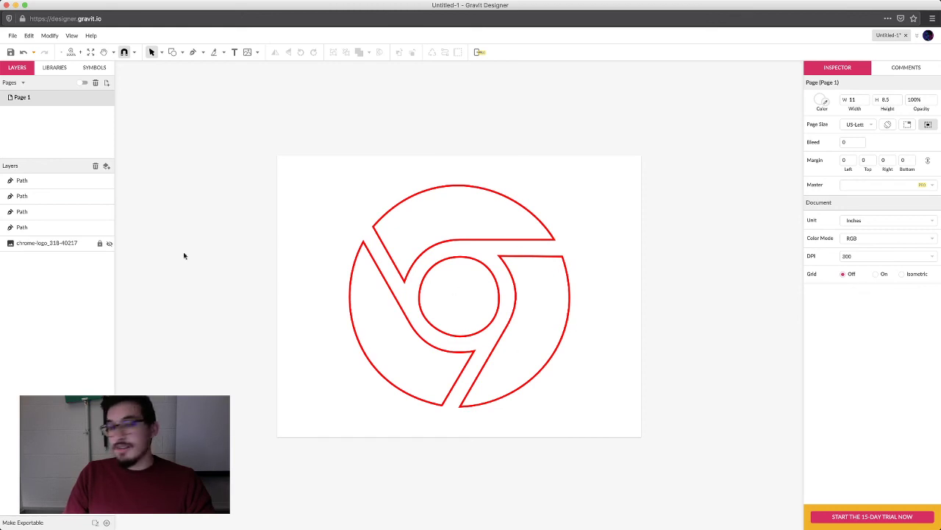
pyautogui.click(9, 52)
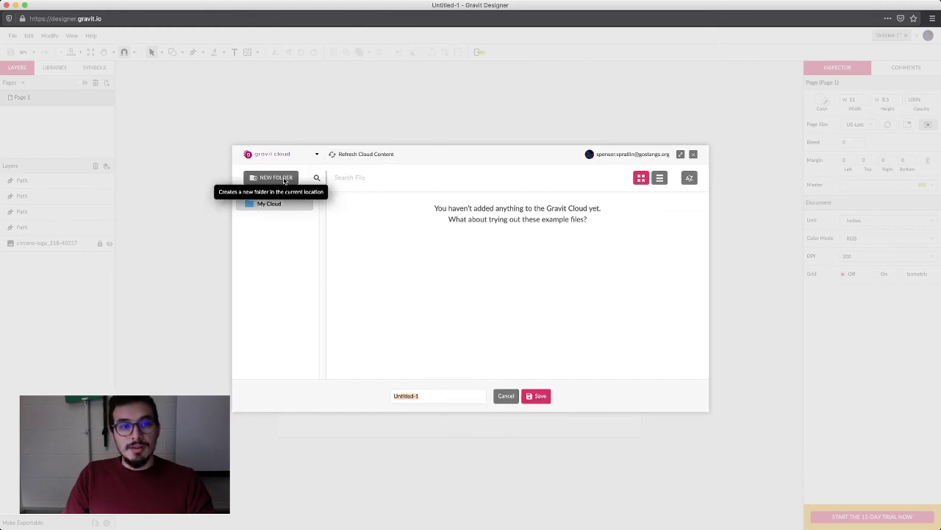
pyautogui.click(506, 395)
pyautogui.click(13, 35)
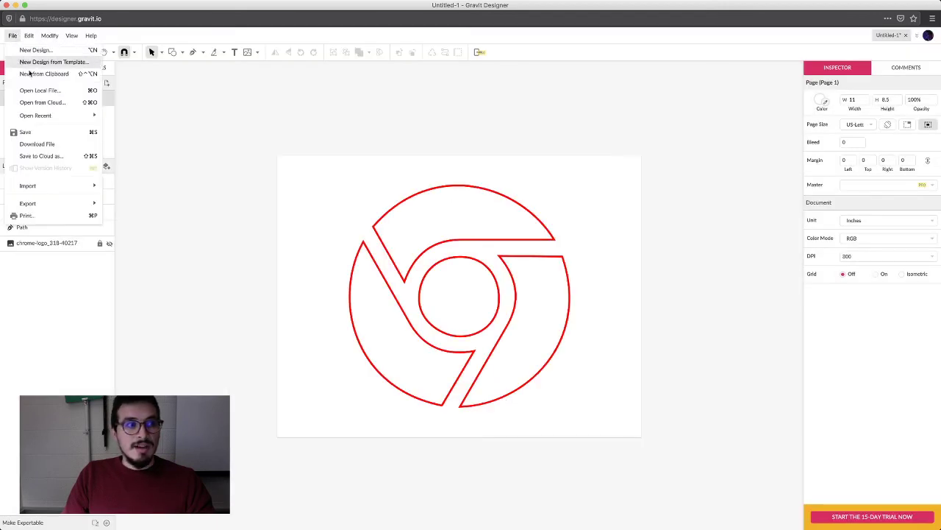
pyautogui.click(75, 132)
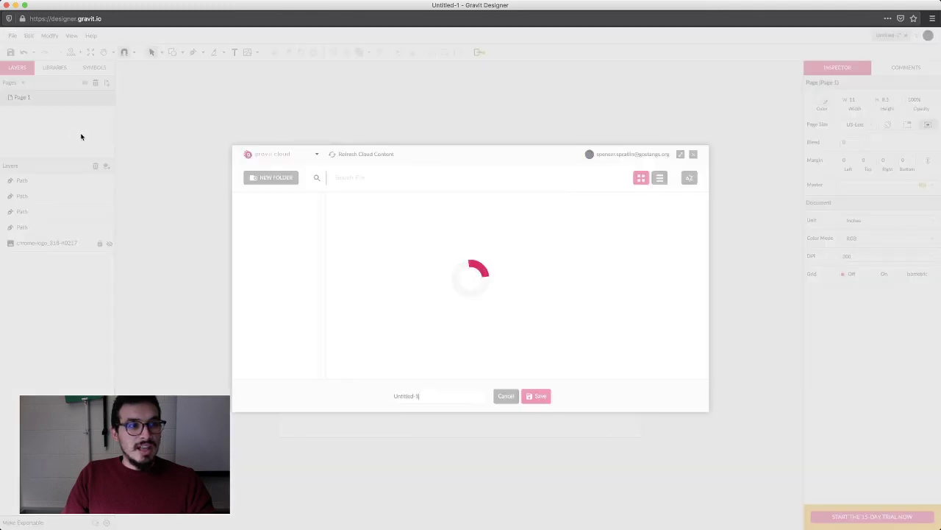
pyautogui.click(315, 155)
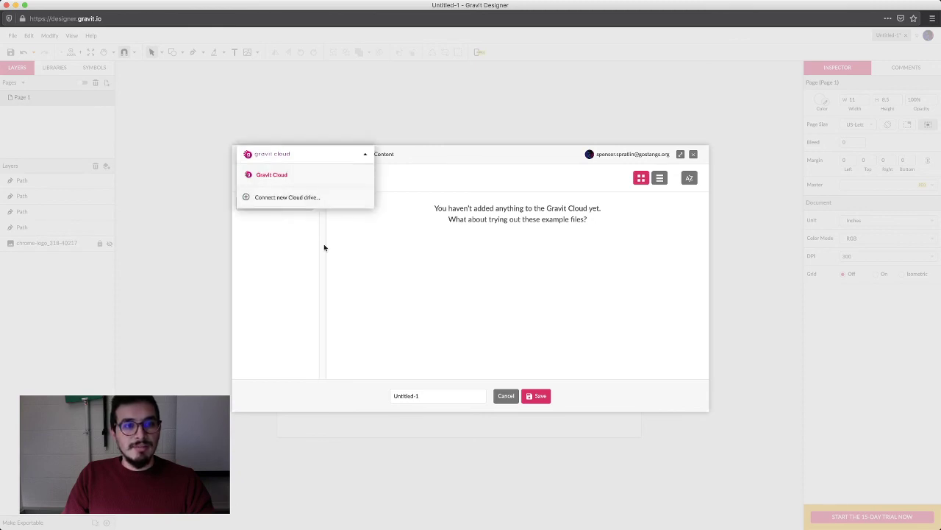
pyautogui.click(355, 248)
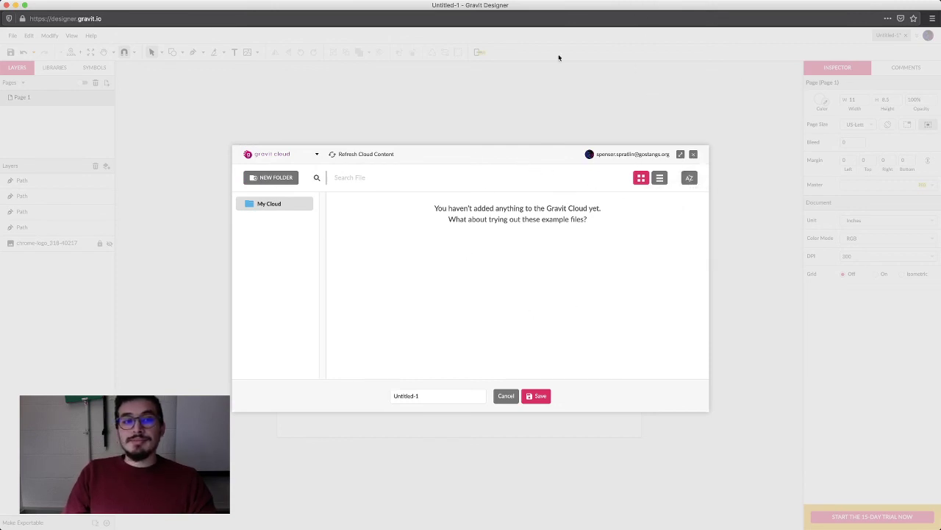
# Skip the cloud save and download the design as Google_trace.gvdesign into Vector Practice
pyautogui.click(692, 154)
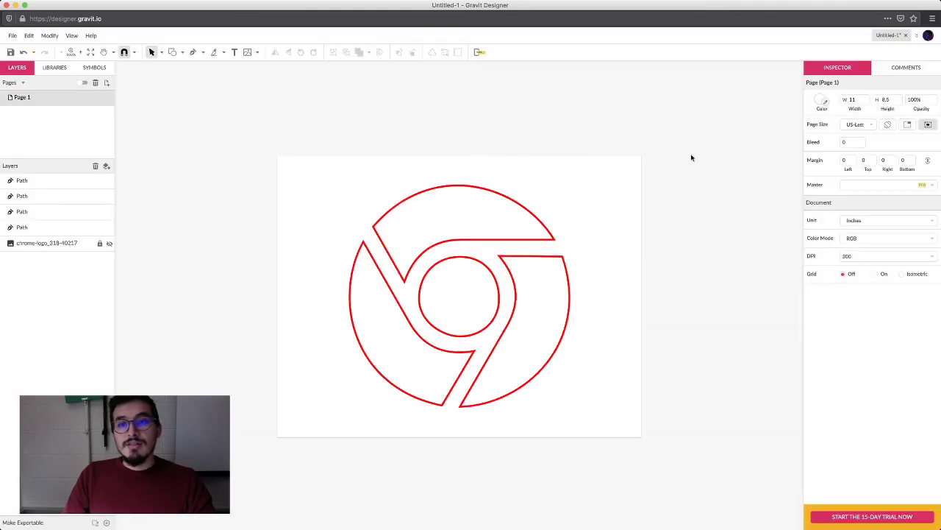
pyautogui.click(13, 36)
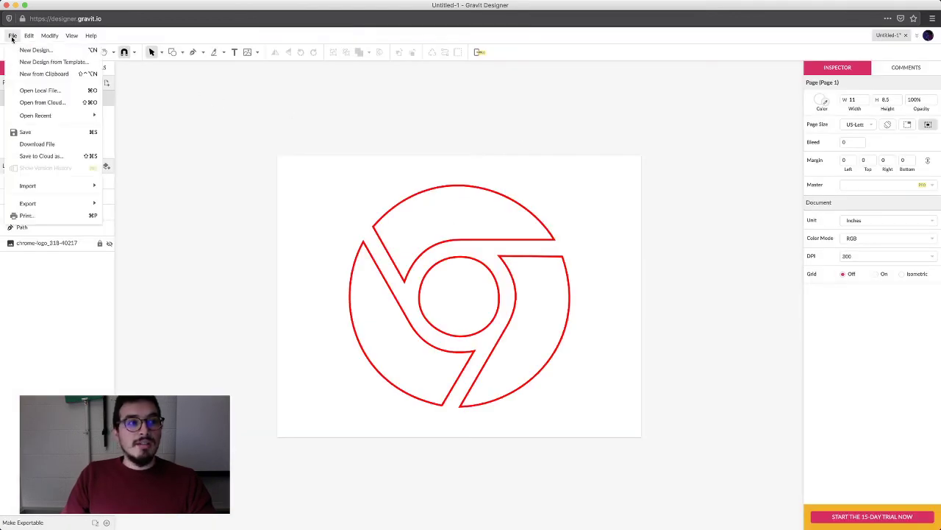
pyautogui.click(66, 144)
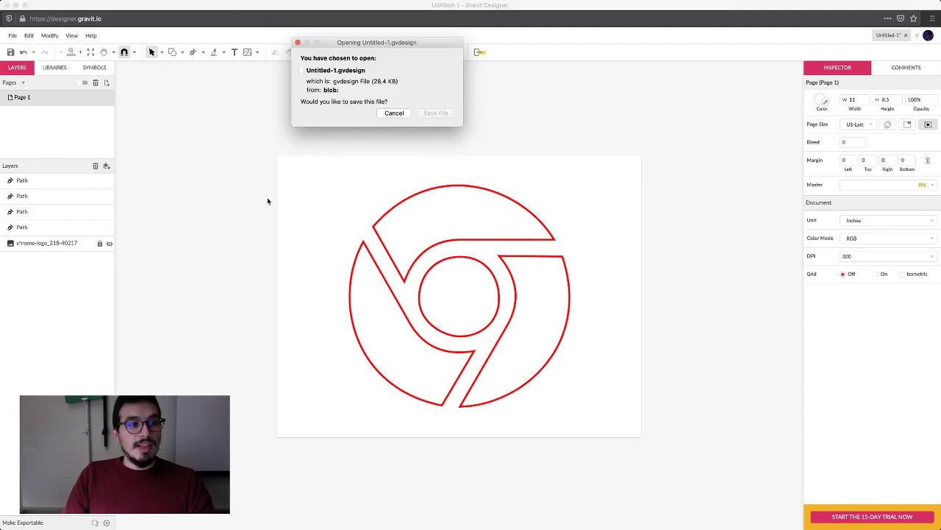
pyautogui.moveTo(364, 46); pyautogui.dragTo(268, 118)
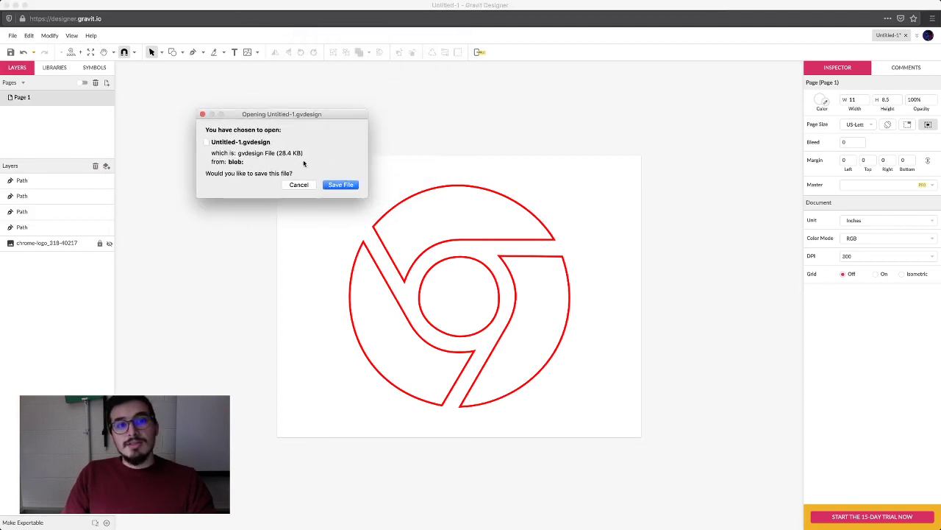
pyautogui.click(341, 184)
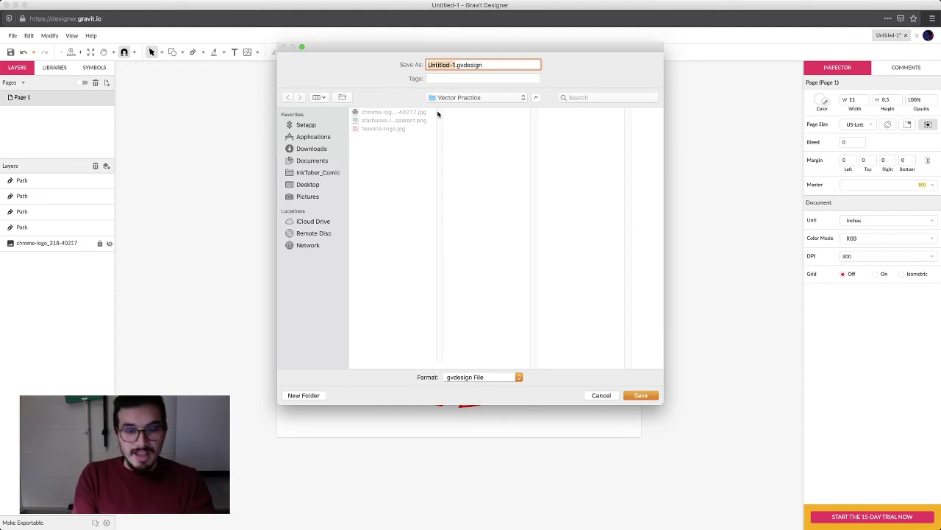
pyautogui.write('Google_')
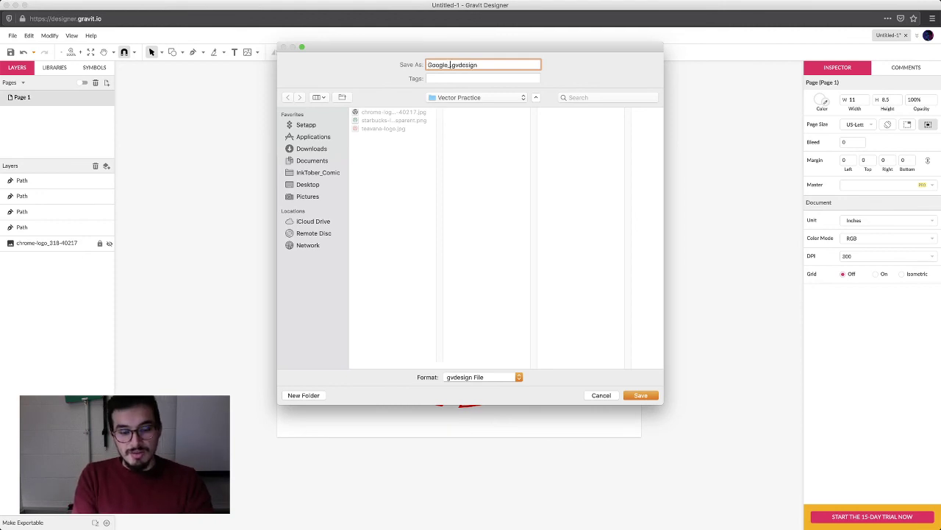
pyautogui.write('trace')
pyautogui.press('Return')
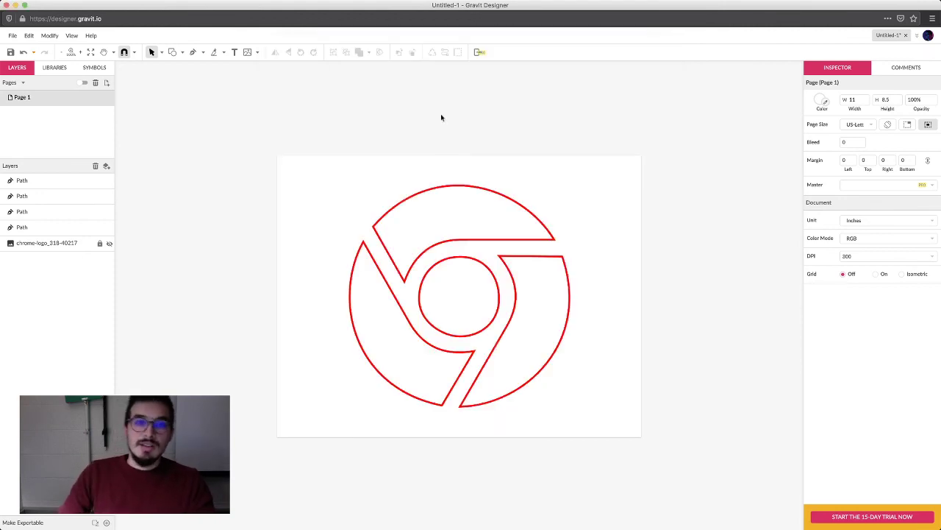